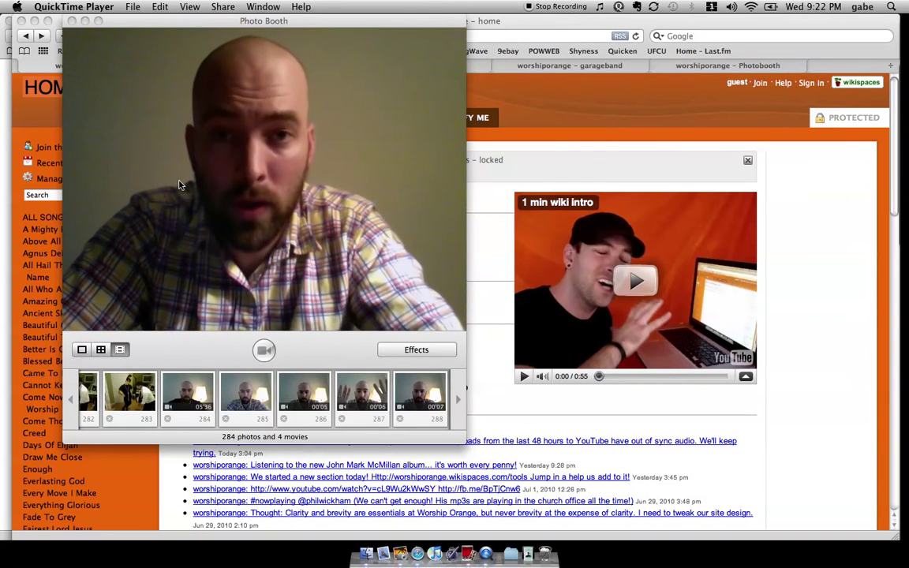
# - Switch to the worshiporange wiki in Safari and sign in with the prefilled username and password
pyautogui.click(480, 31)
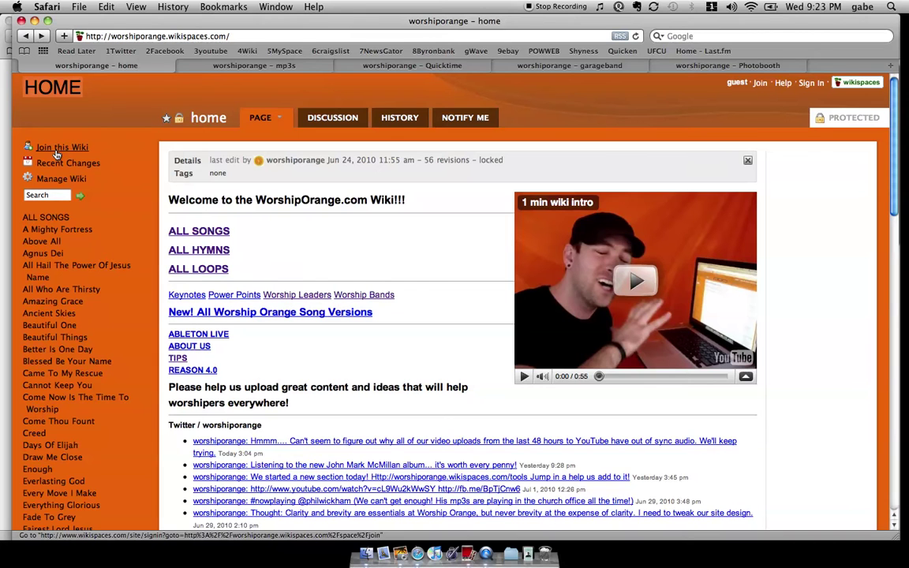
pyautogui.click(810, 83)
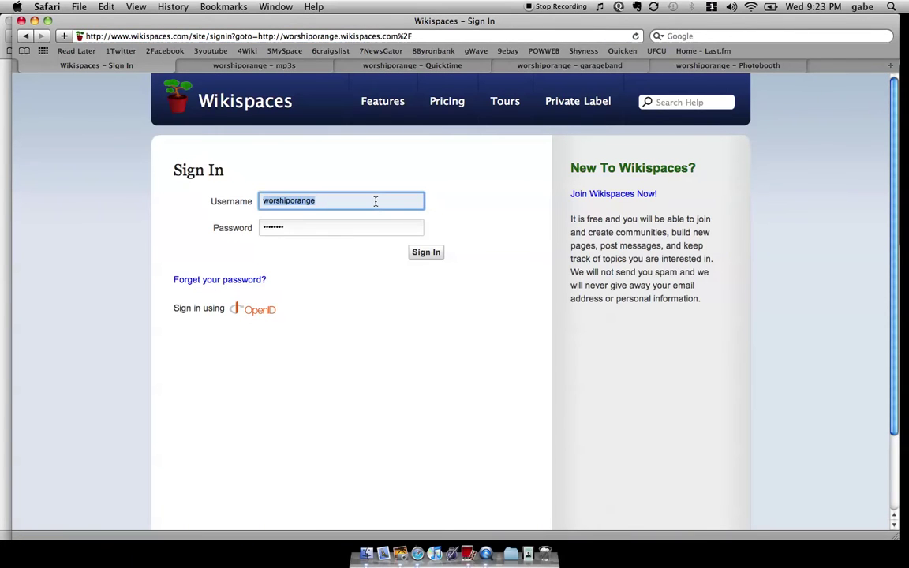
pyautogui.click(425, 253)
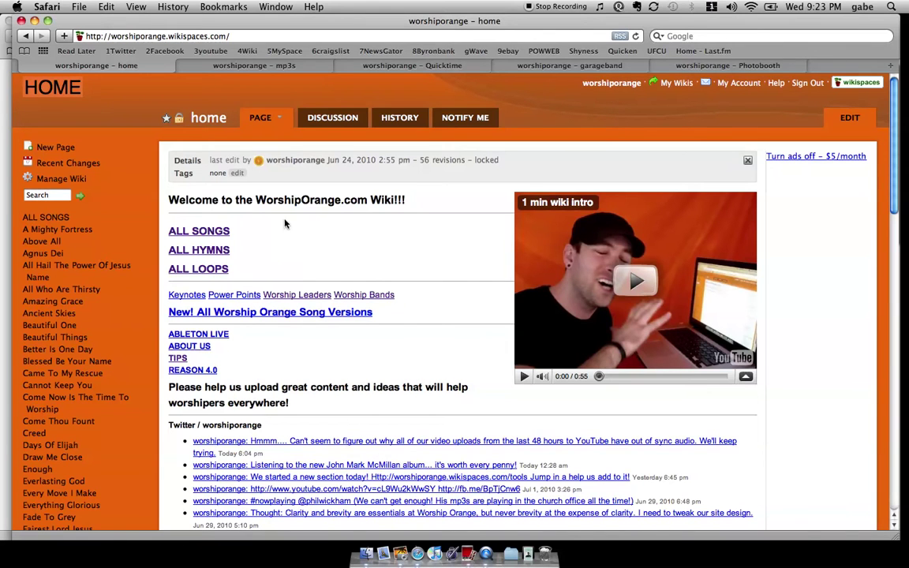
# - Create a new wiki page named demo from the NewSong template with the tag song
pyautogui.click(54, 148)
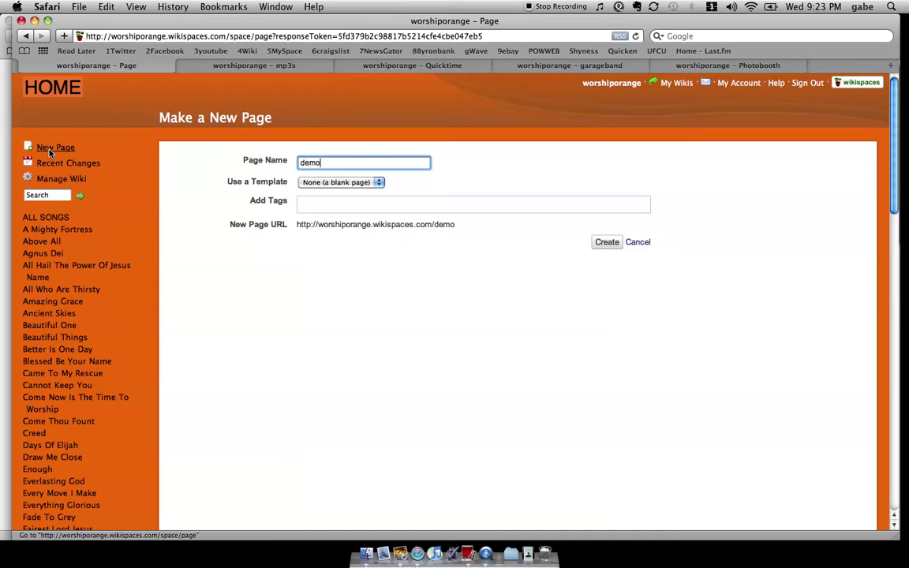
pyautogui.click(325, 183)
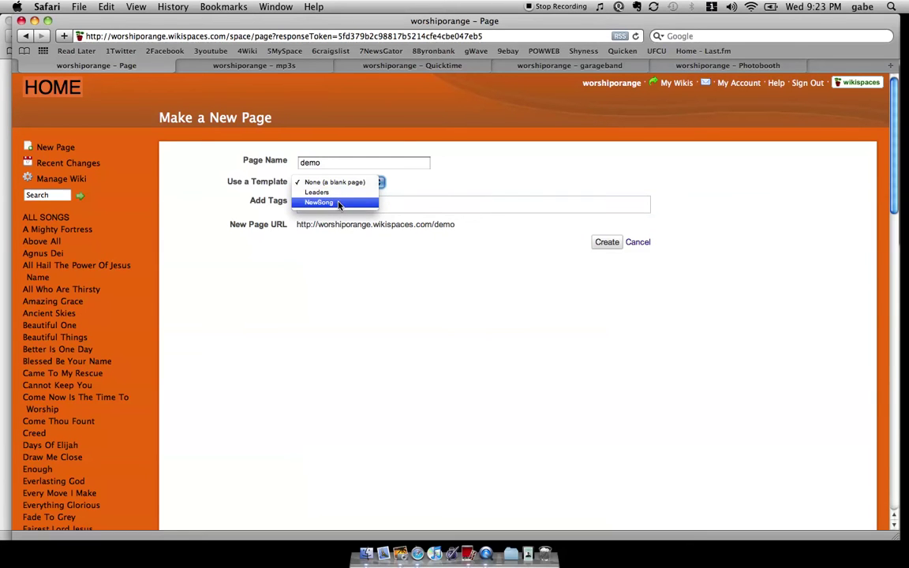
pyautogui.click(339, 204)
pyautogui.click(338, 203)
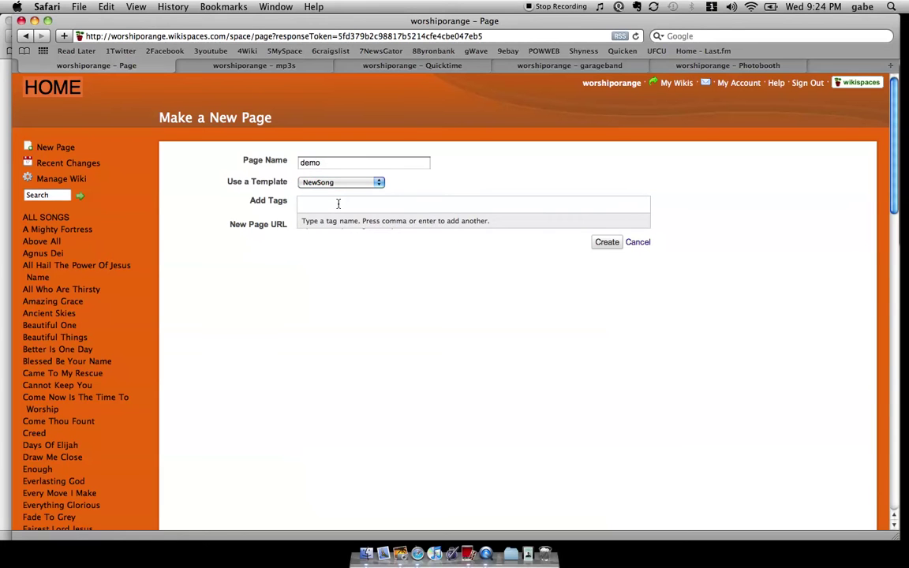
pyautogui.write('song')
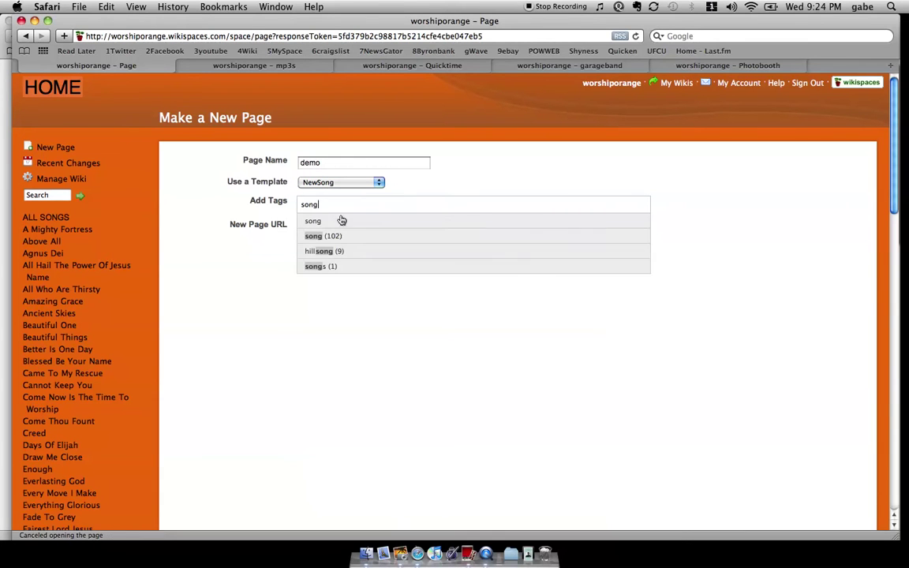
pyautogui.click(345, 237)
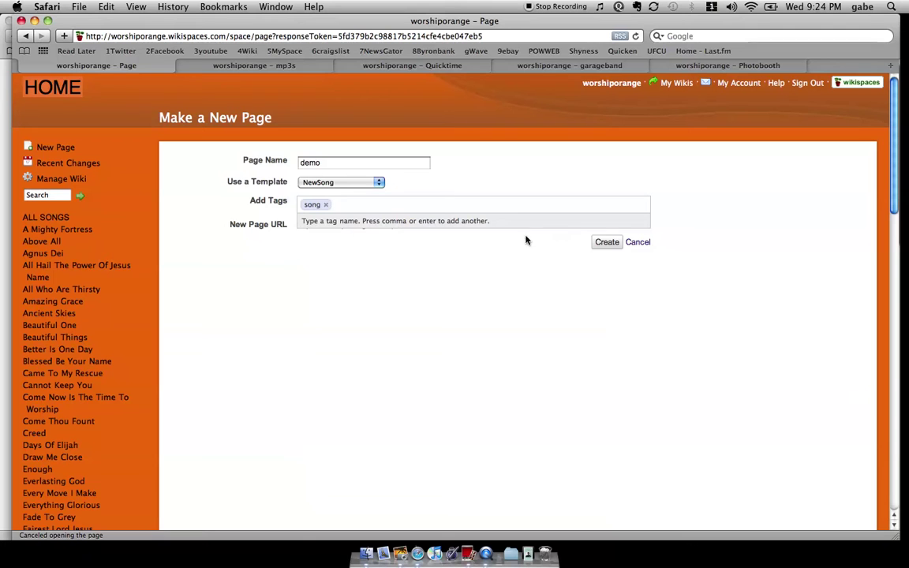
pyautogui.click(605, 248)
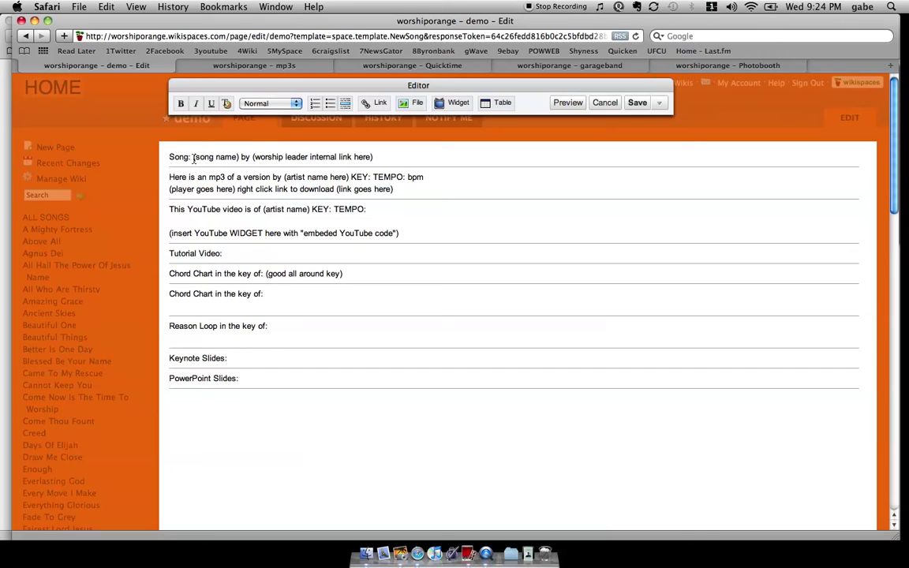
# - Replace the song name placeholder with "Open The Eys" and the worship leader link placeholder with "Paul B"
pyautogui.moveTo(193, 159); pyautogui.dragTo(215, 158)
pyautogui.press('BackSpace')
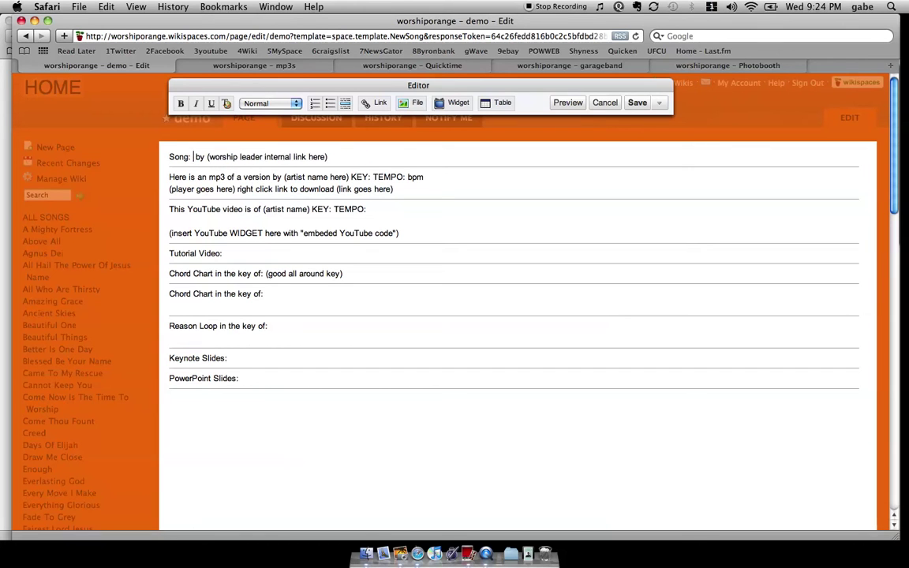
pyautogui.write('Open The Eys')
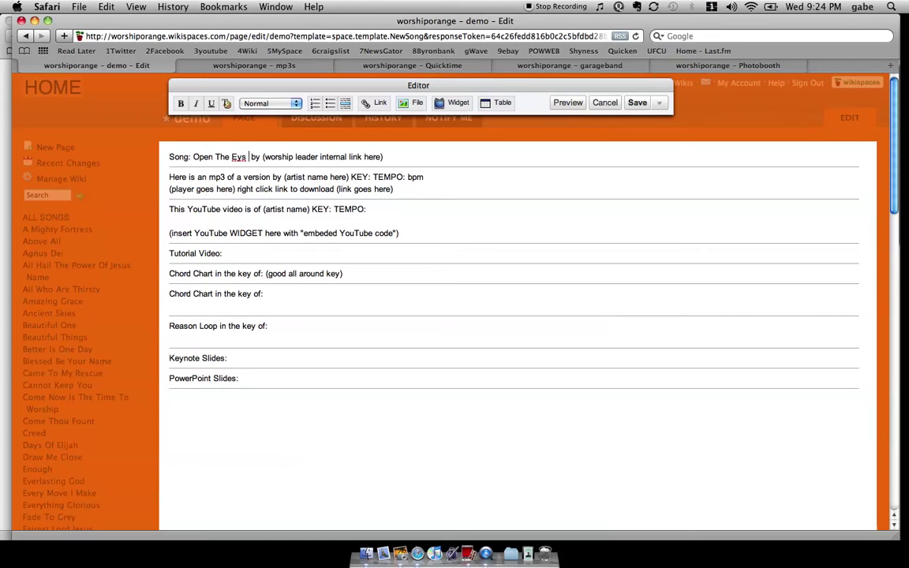
pyautogui.moveTo(264, 157); pyautogui.dragTo(385, 158)
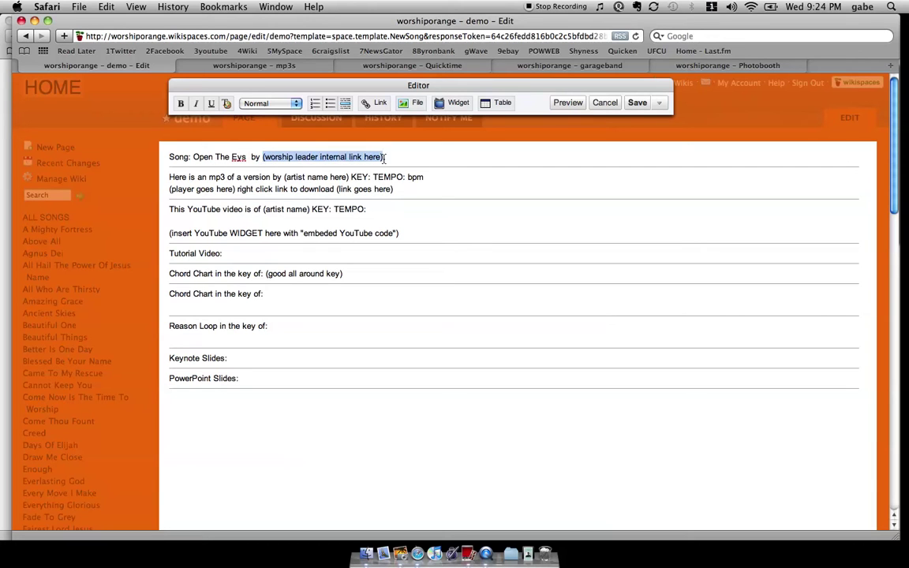
pyautogui.write('Paul B')
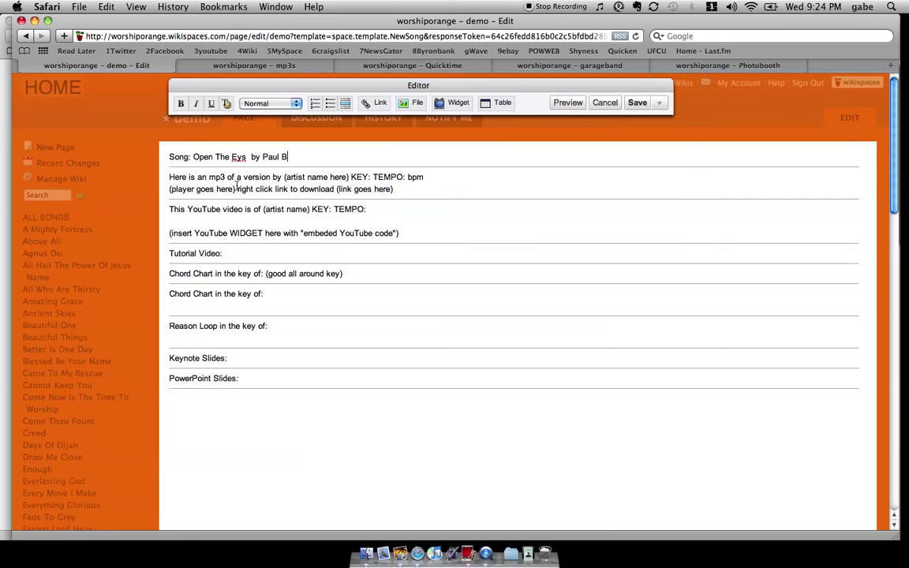
# - Delete the mp3 version section, including its player and download line, from the page
pyautogui.tripleClick(404, 189)
pyautogui.press('BackSpace')
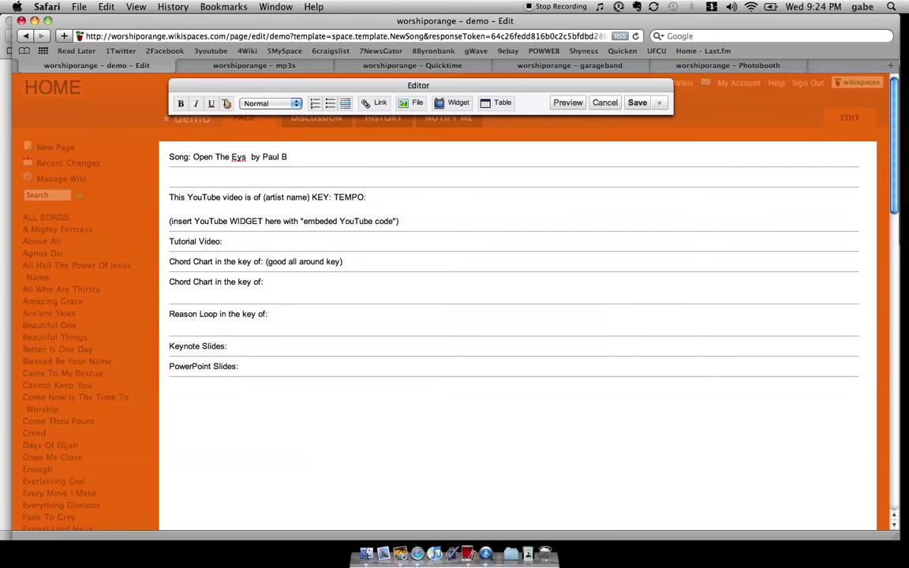
pyautogui.press('BackSpace')
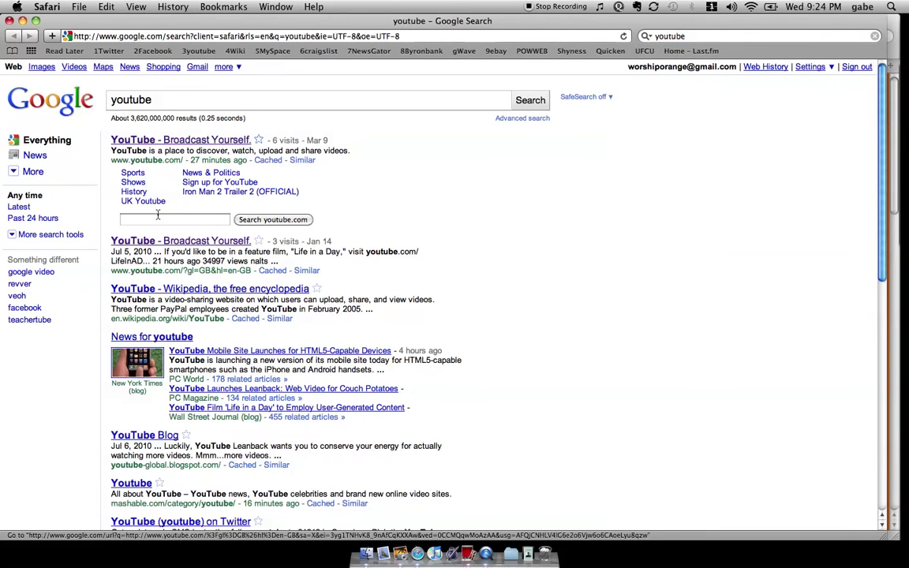
# - Open YouTube from the Google results and search it for "open the eyes of my heart"
pyautogui.click(165, 141)
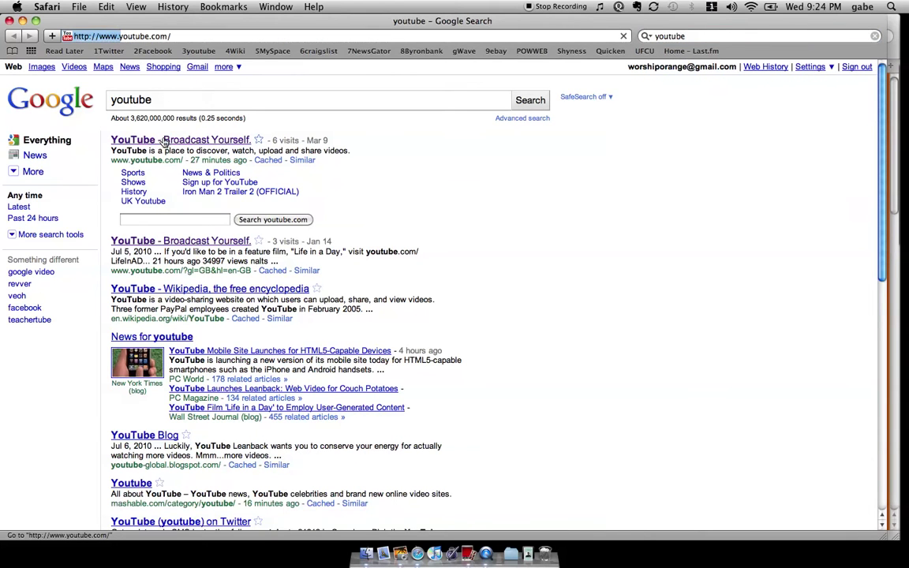
pyautogui.write('open')
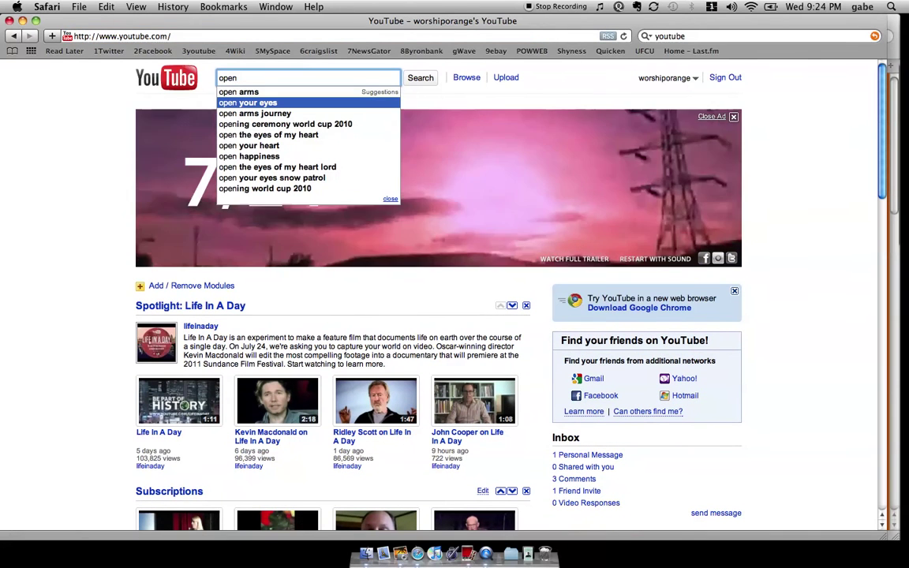
pyautogui.write(' the eyes')
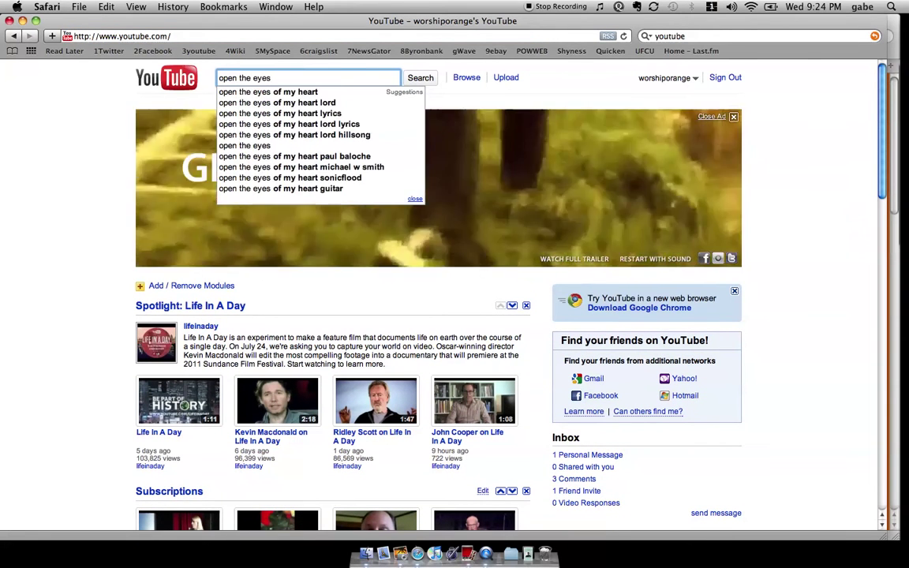
pyautogui.press('Down')
pyautogui.press('Return')
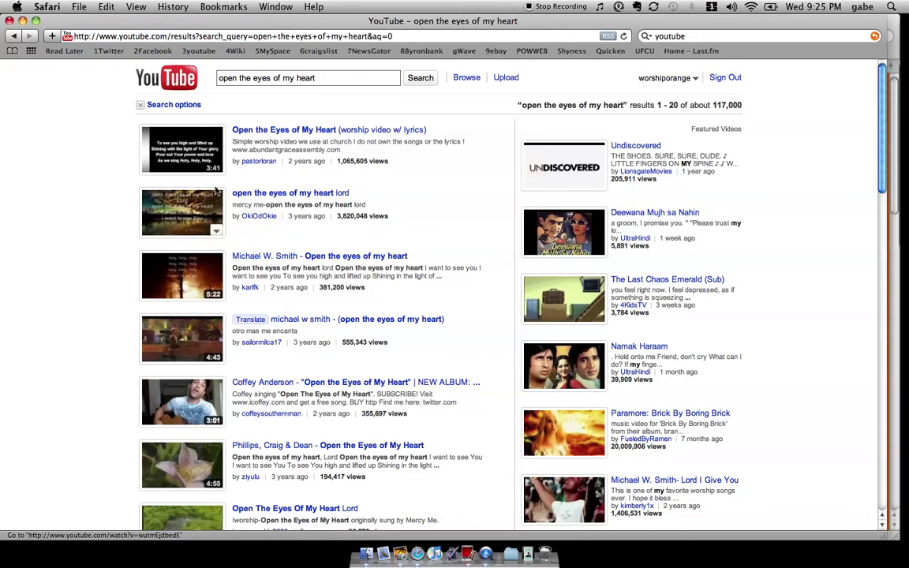
# - Open the video "Open the Eyes of My Heart (worship video w/ lyrics)" and pause its playback
pyautogui.click(189, 149)
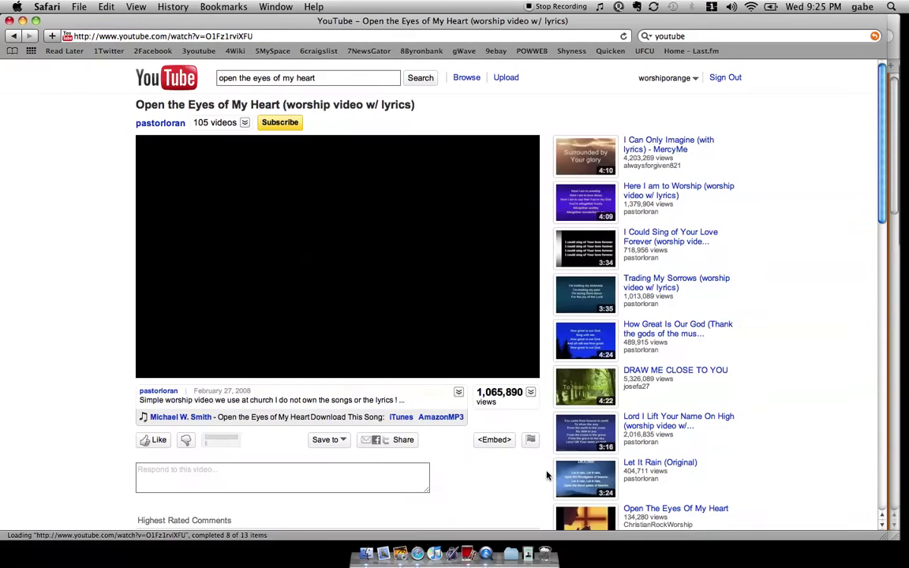
pyautogui.click(494, 440)
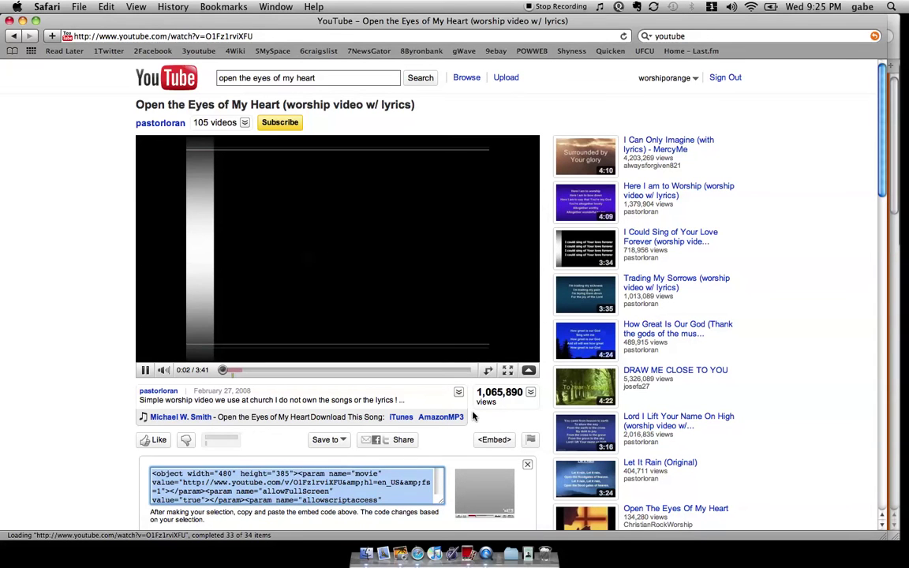
pyautogui.press('XF86AudioRaiseVolume')
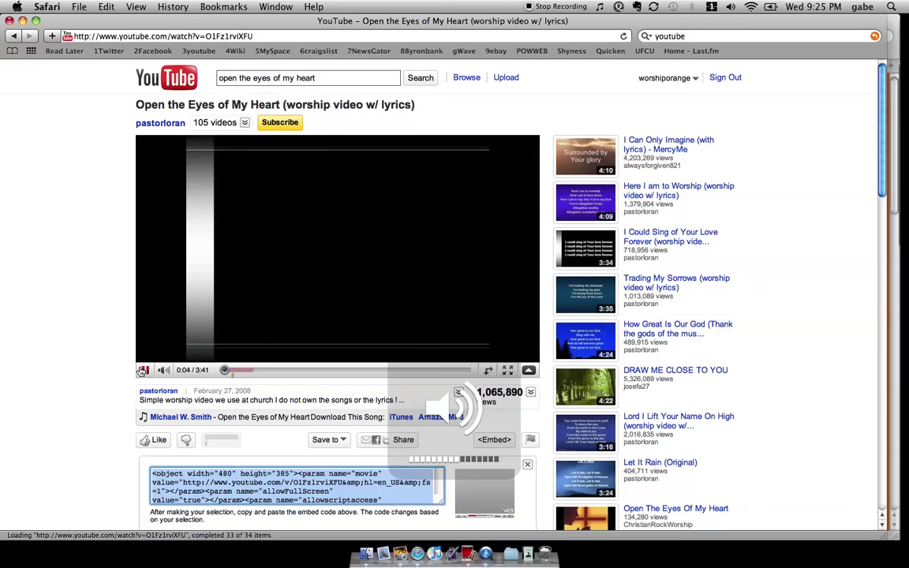
pyautogui.click(146, 371)
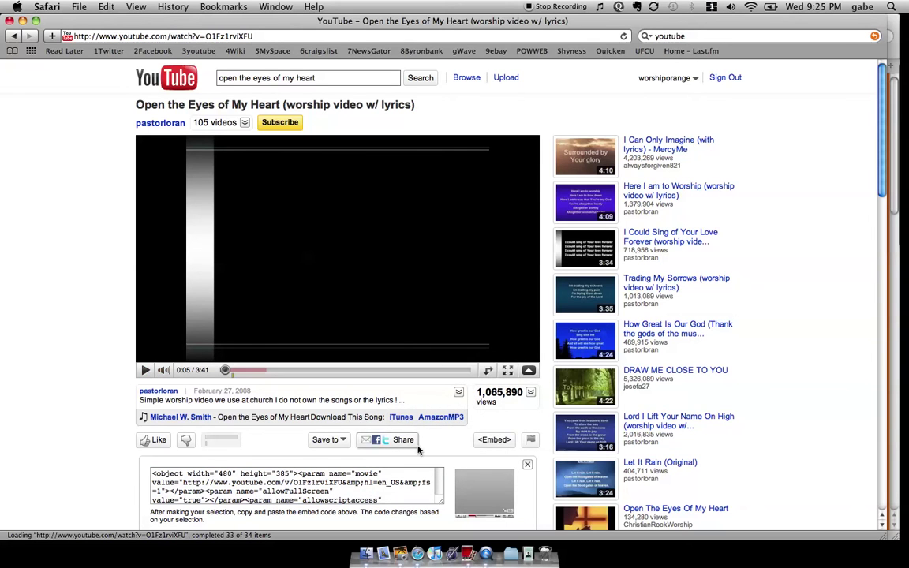
# - Copy the video's embed code and close the YouTube window to return to the wiki page editor
pyautogui.click(496, 439)
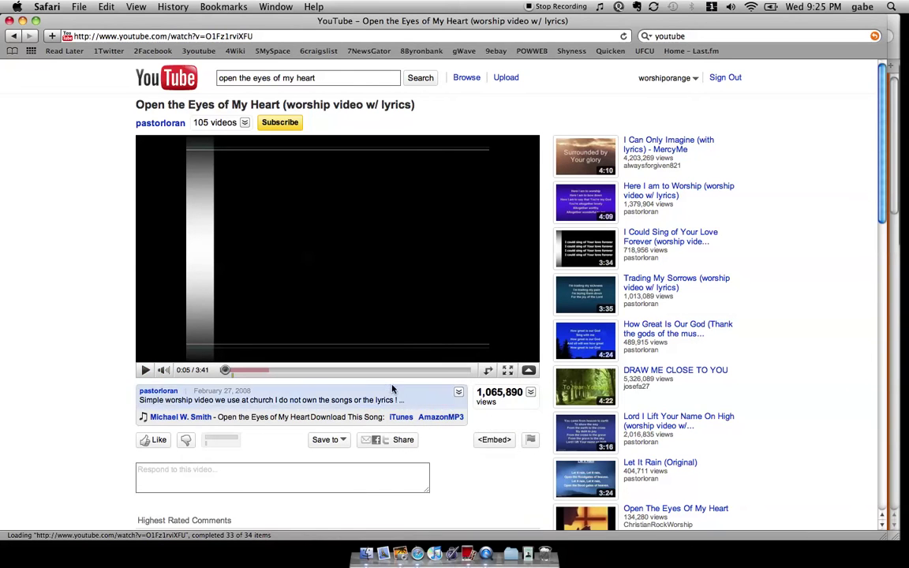
pyautogui.scroll(-3, 377, 381)
pyautogui.click(493, 343)
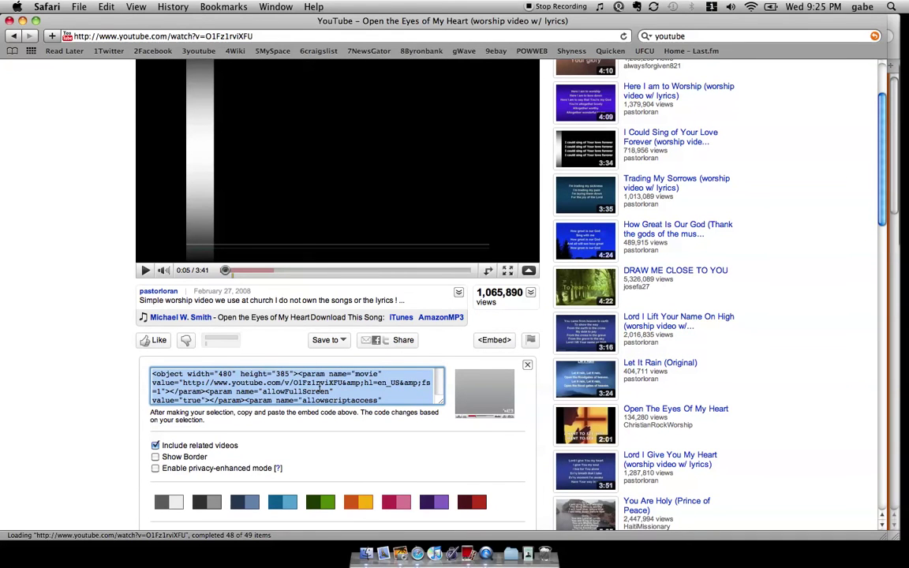
pyautogui.press('super+c')
pyautogui.press('super+w')
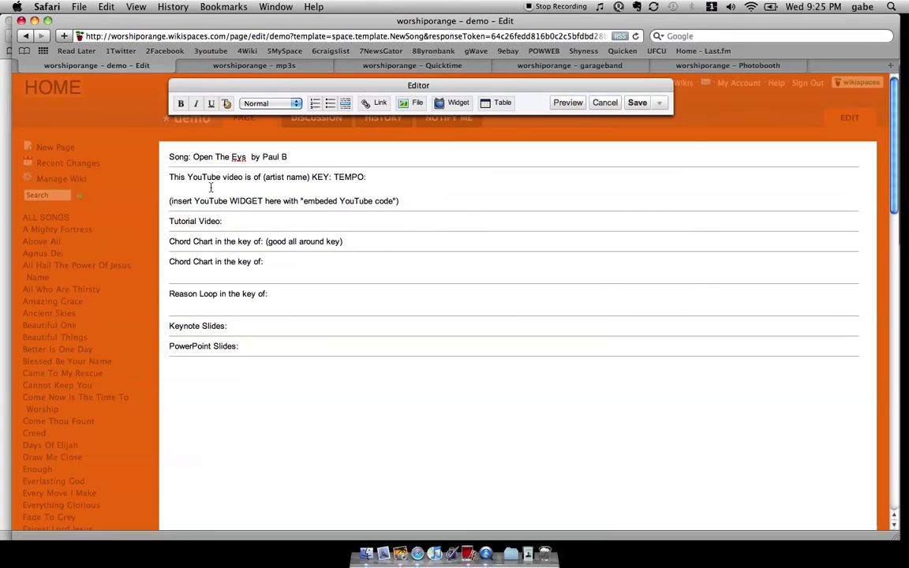
# - Insert a YouTube video widget below the YouTube video line using the copied embed code
pyautogui.click(456, 106)
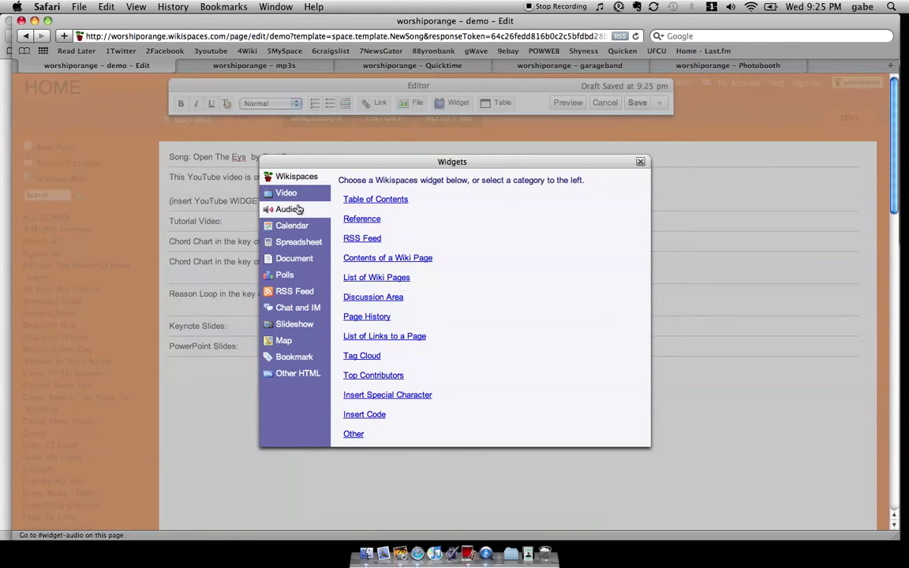
pyautogui.click(285, 209)
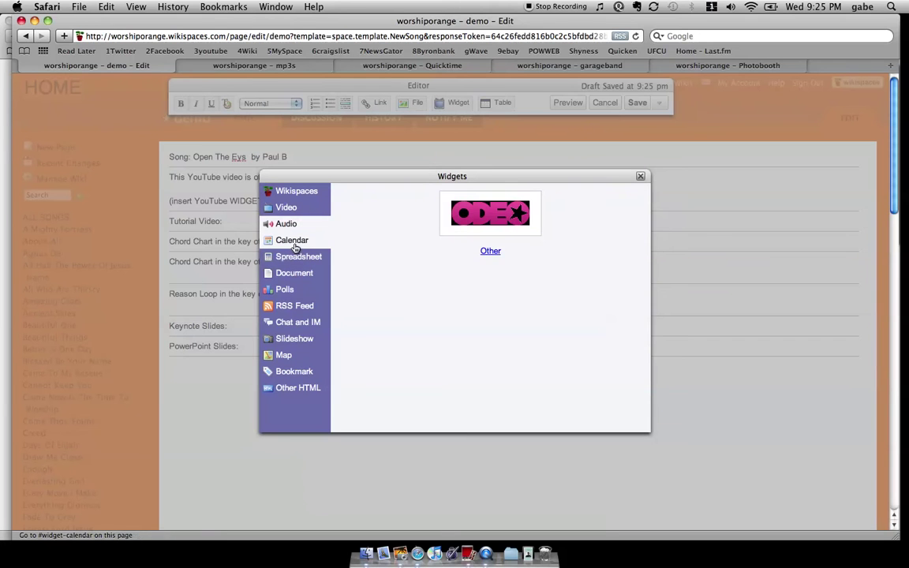
pyautogui.click(293, 241)
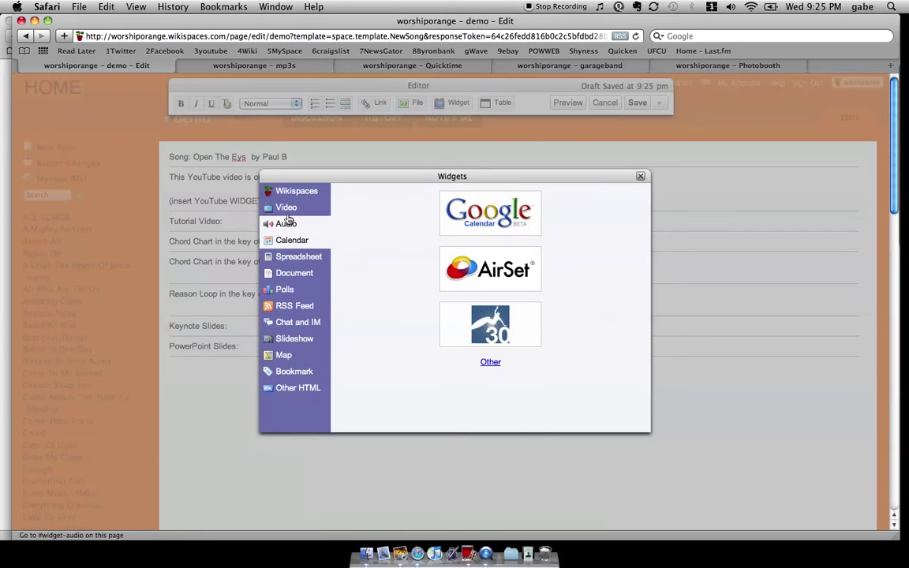
pyautogui.click(289, 206)
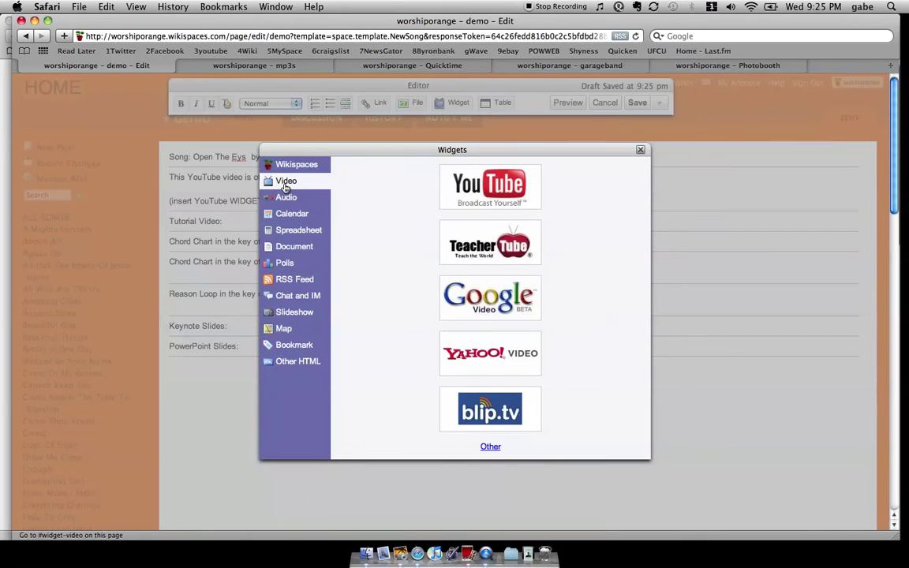
pyautogui.click(525, 189)
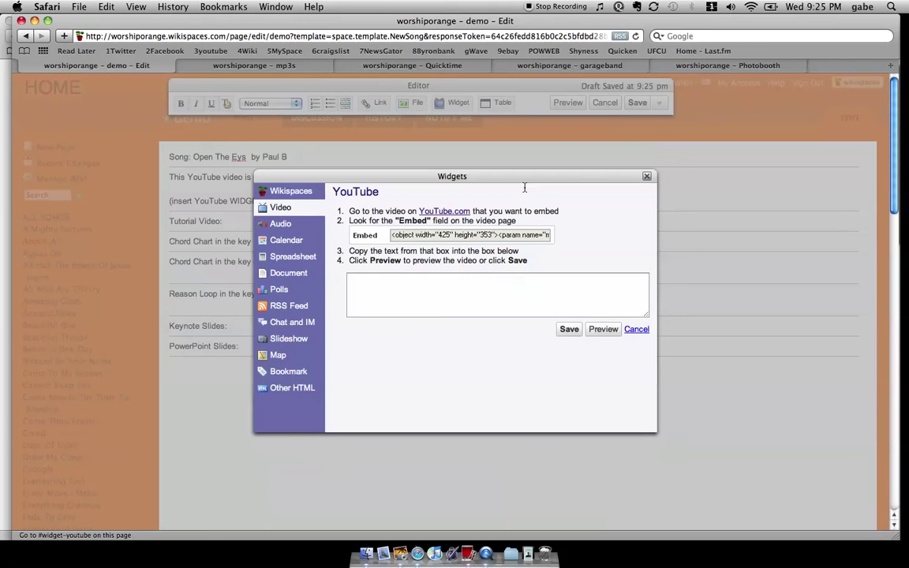
pyautogui.click(430, 301)
pyautogui.press('super+v')
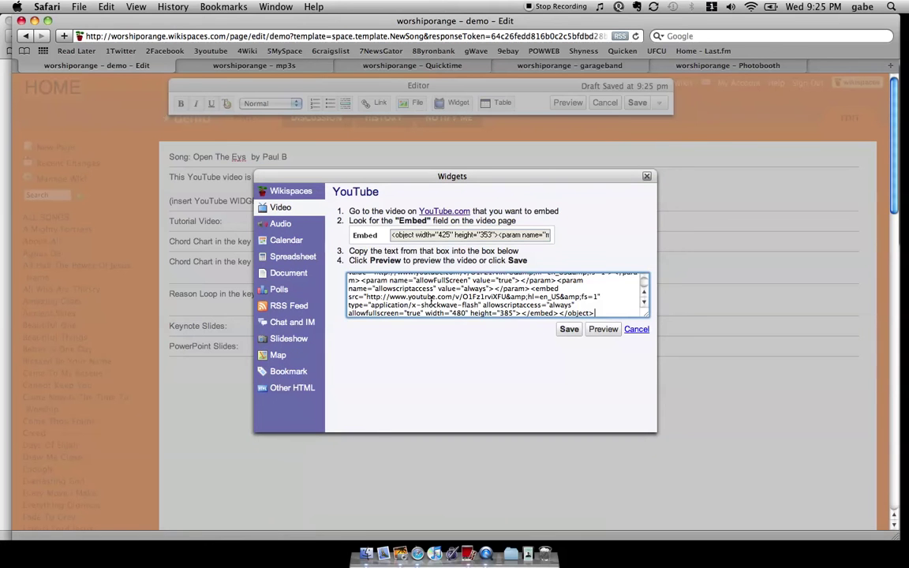
pyautogui.click(569, 330)
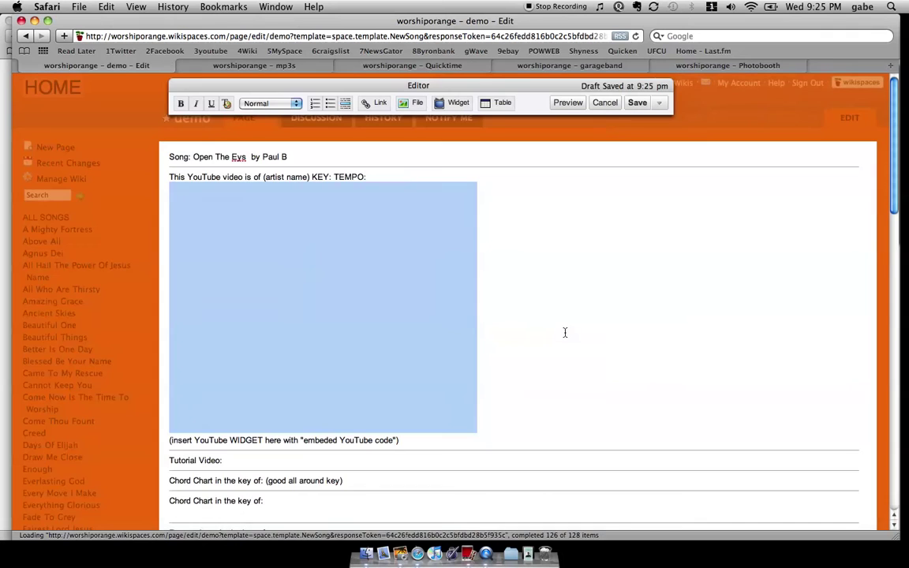
pyautogui.scroll(-4, 490, 316)
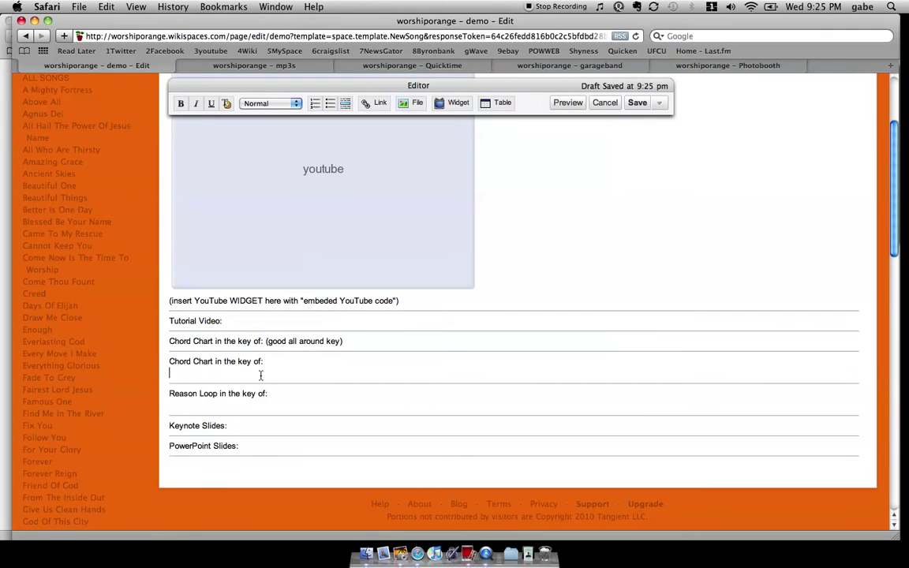
pyautogui.click(419, 104)
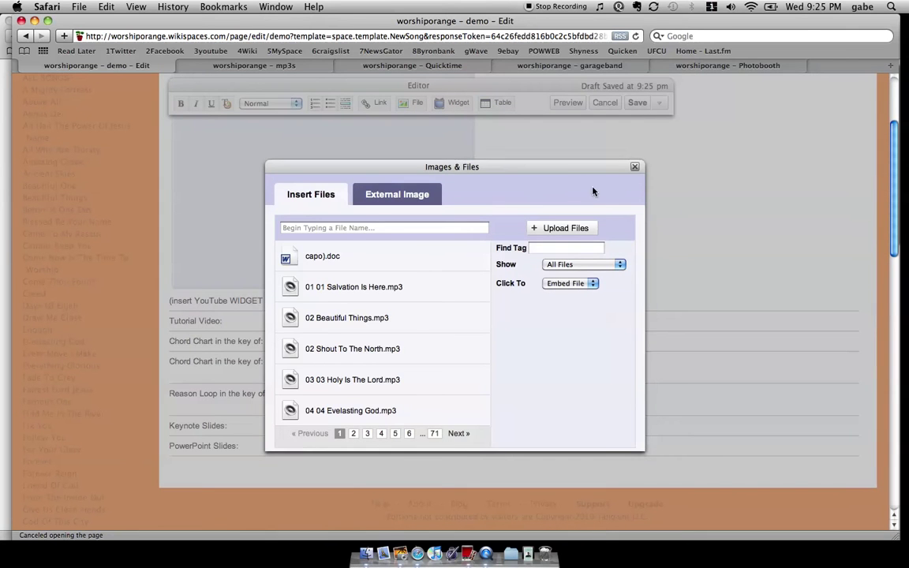
pyautogui.click(634, 168)
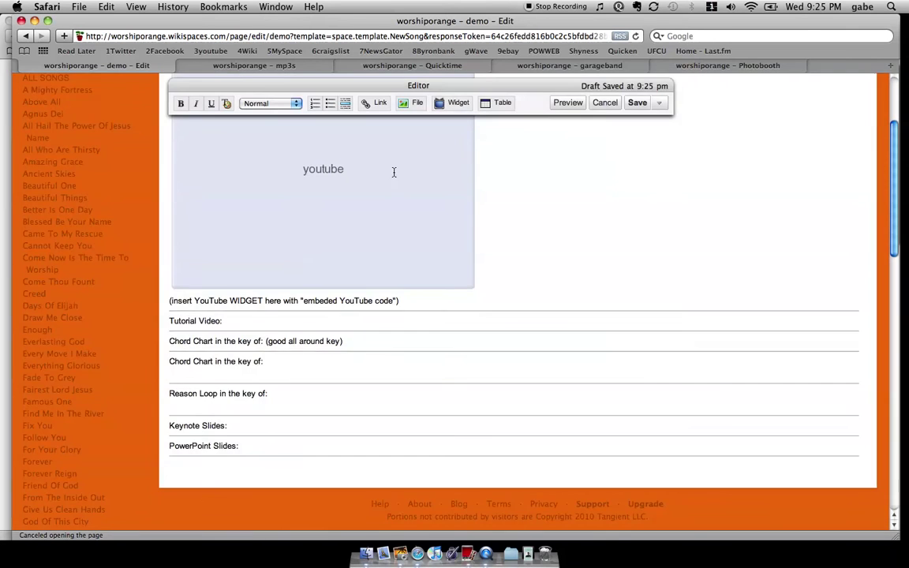
# - Start a file upload from the page editor's file inserter and browse to the Documents folder
pyautogui.click(412, 103)
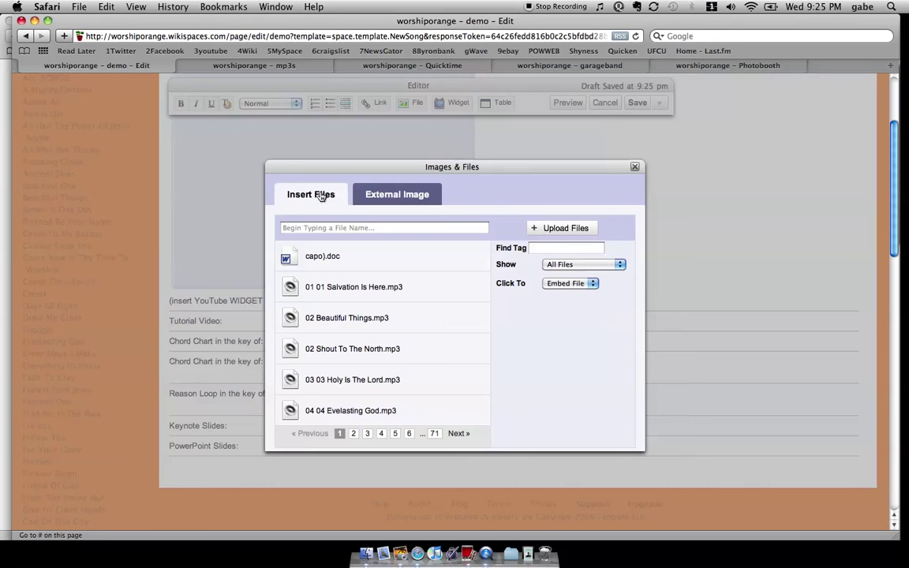
pyautogui.scroll(-4, 335, 387)
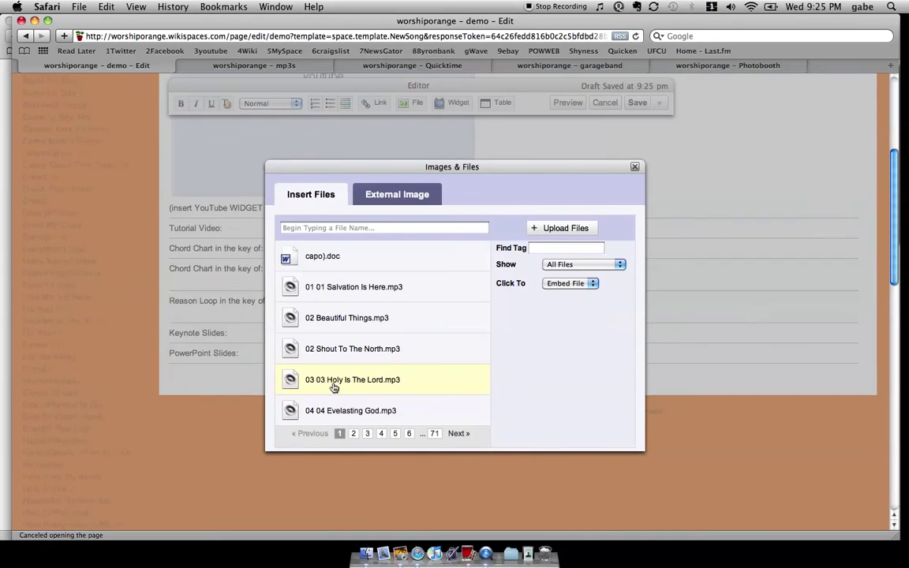
pyautogui.scroll(5, 333, 386)
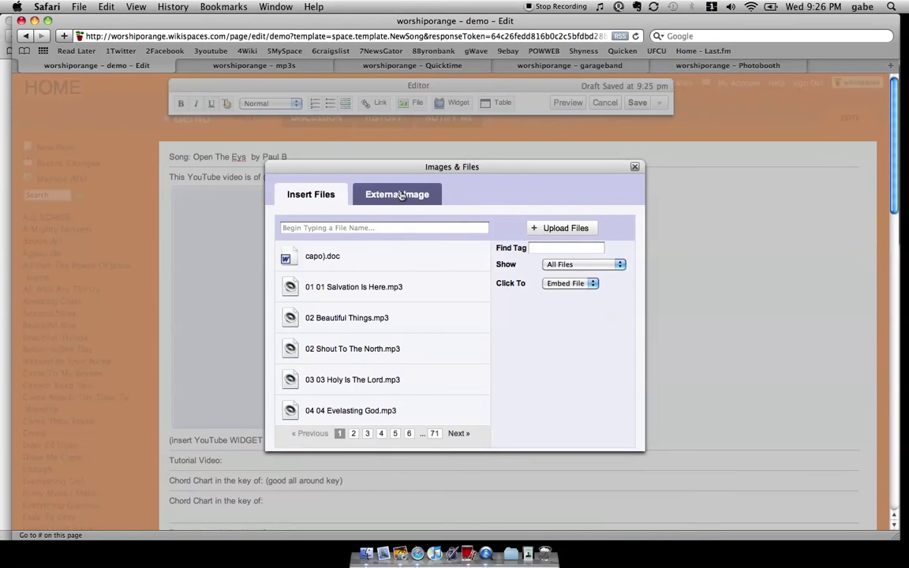
pyautogui.click(398, 195)
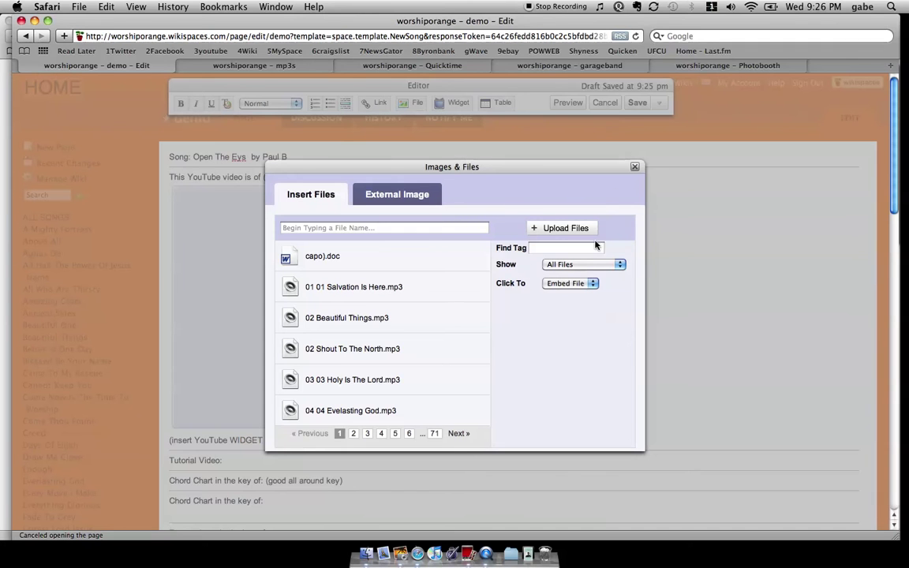
pyautogui.click(544, 230)
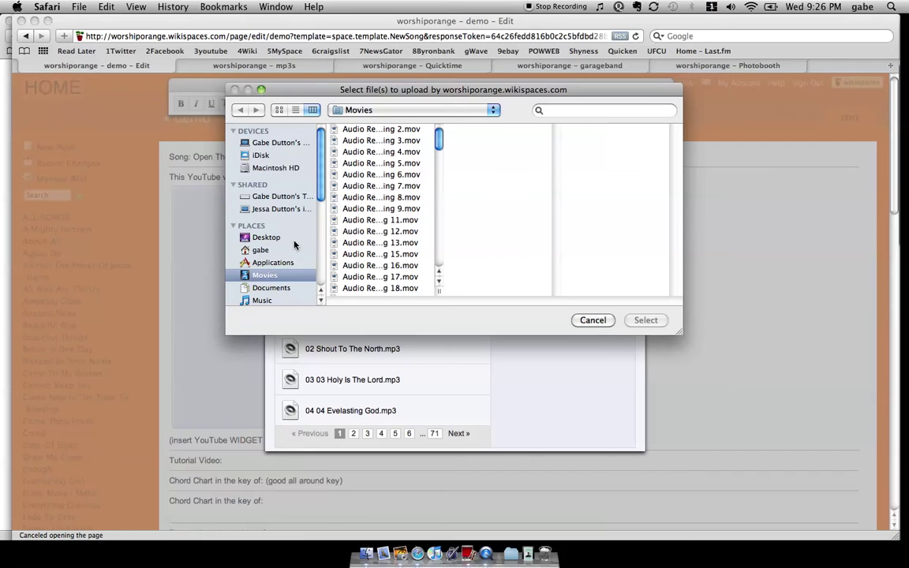
pyautogui.scroll(-5, 294, 244)
pyautogui.scroll(2, 294, 244)
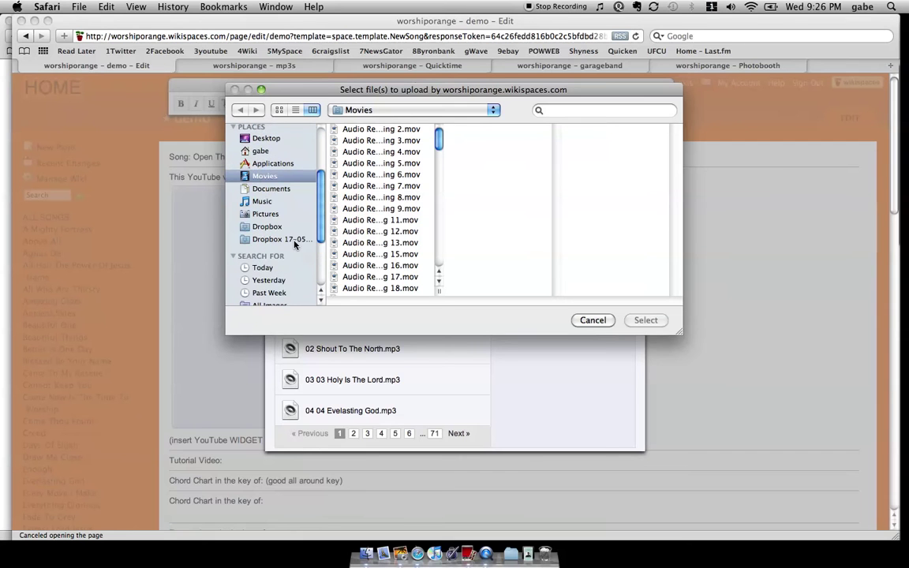
pyautogui.click(262, 189)
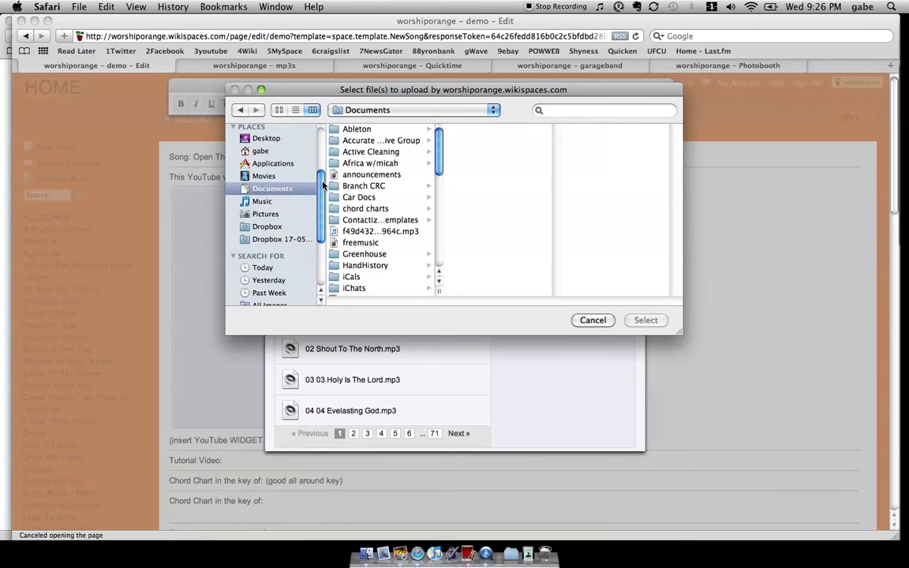
# - Upload the opentheeyesE Pages file from the Church Songs folder inside chord charts
pyautogui.click(377, 164)
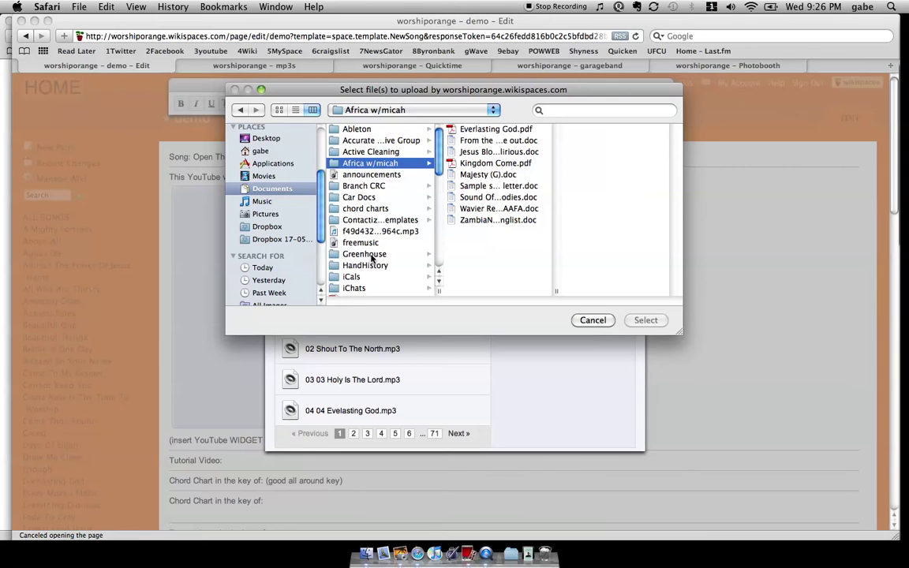
pyautogui.click(378, 209)
pyautogui.press('Right')
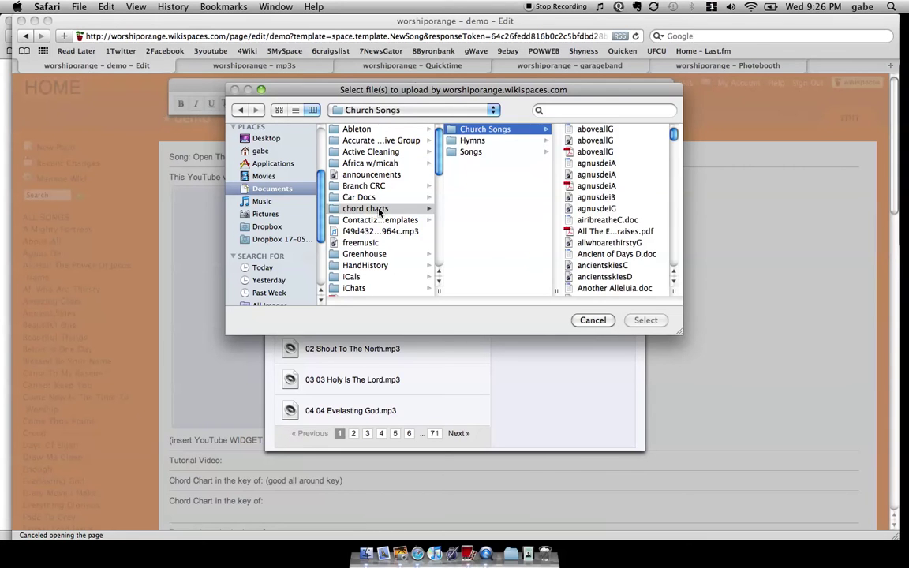
pyautogui.press('Right')
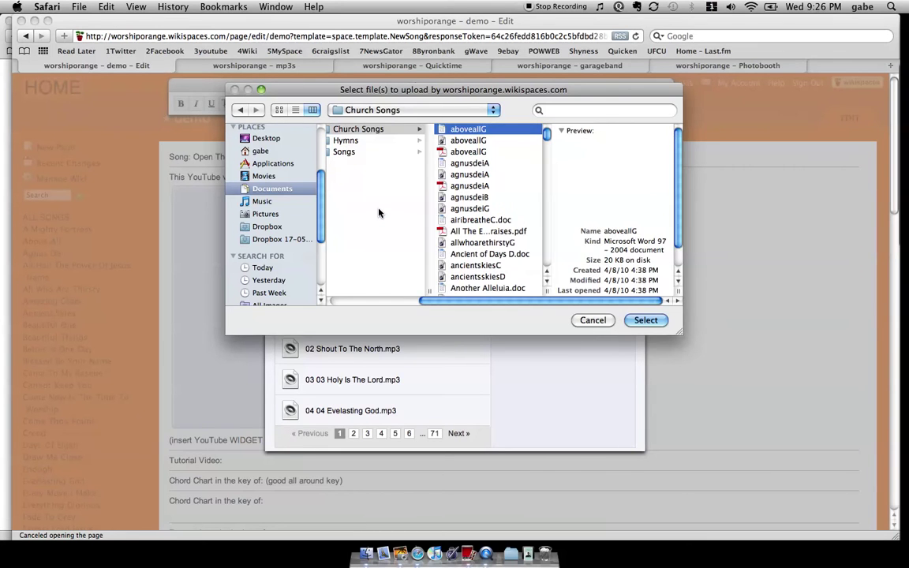
pyautogui.write('open')
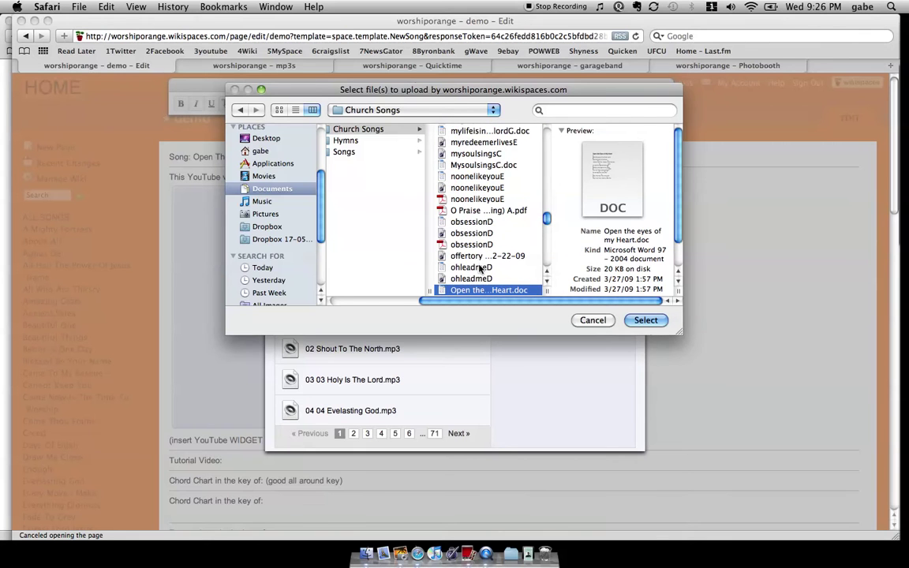
pyautogui.scroll(-3, 482, 267)
pyautogui.click(482, 265)
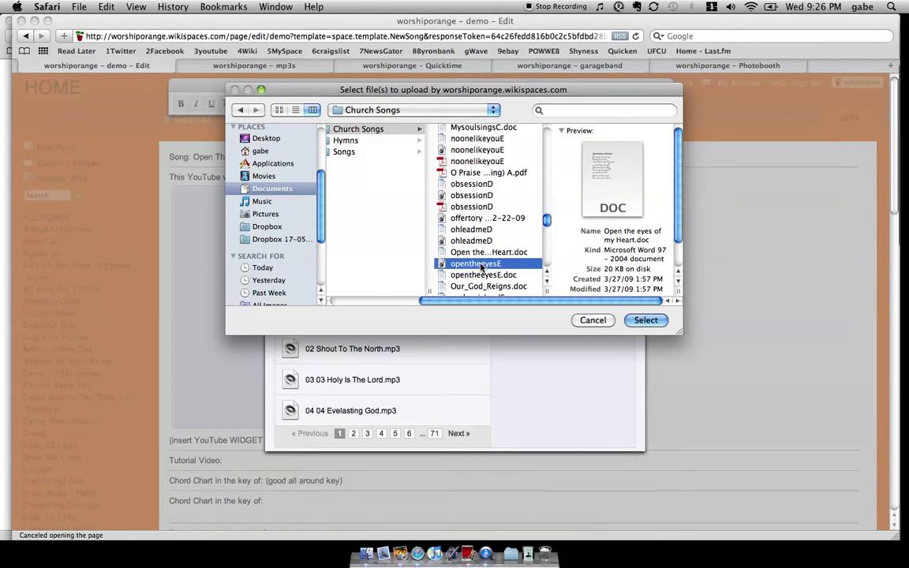
pyautogui.click(646, 320)
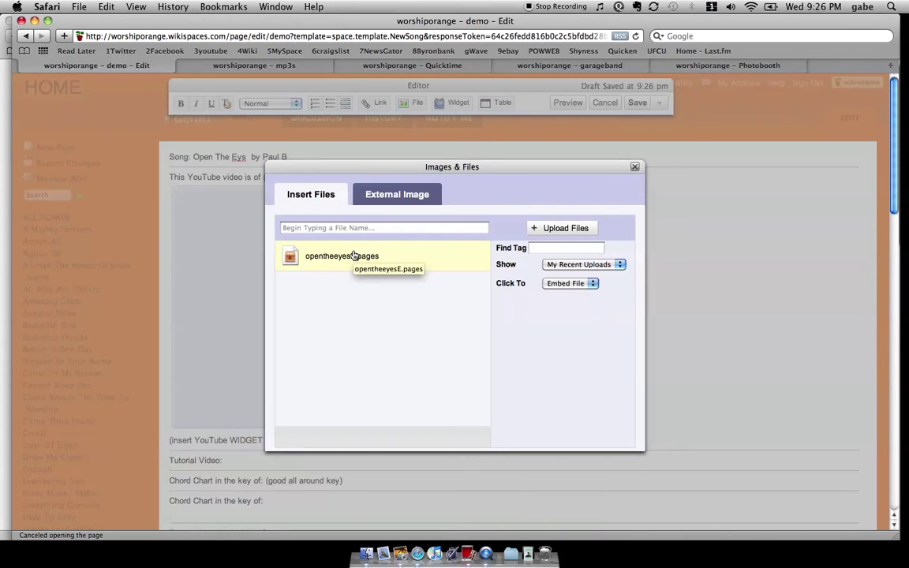
# - Insert the uploaded opentheeyesE.pages into the page as an embedded file
pyautogui.click(555, 283)
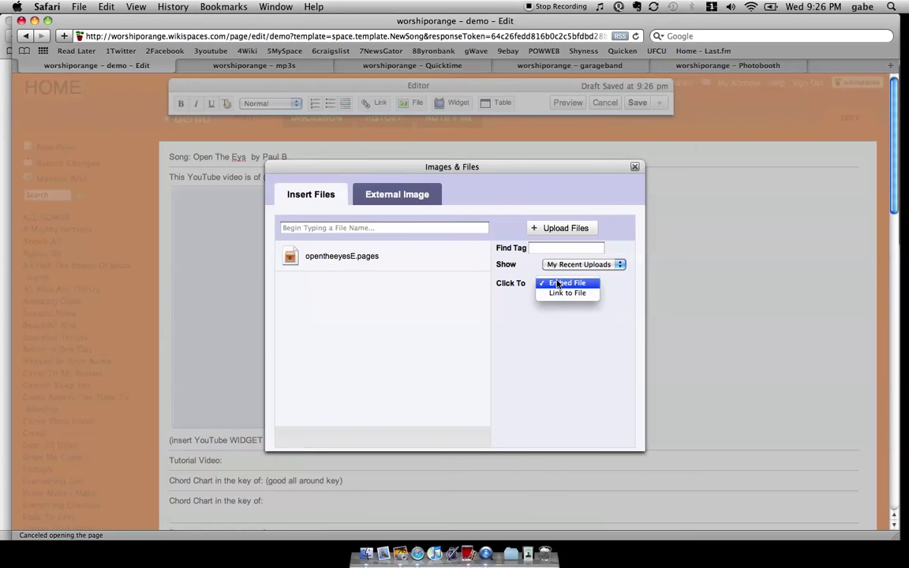
pyautogui.click(557, 284)
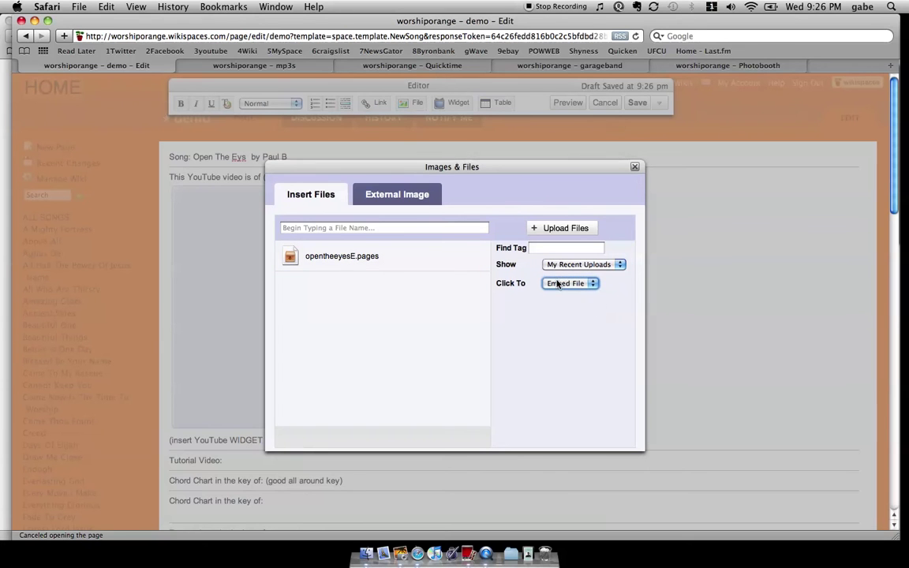
pyautogui.click(356, 257)
# - Move the embedded opentheeyesE.pages file below the second "Chord Chart in the key of:" line and enter E as the key
pyautogui.scroll(-5, 356, 258)
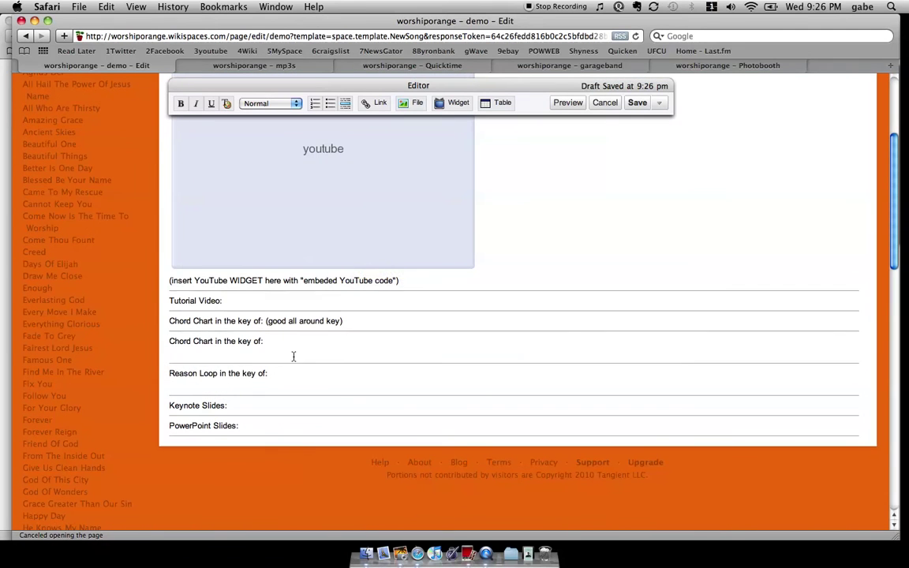
pyautogui.scroll(4, 303, 357)
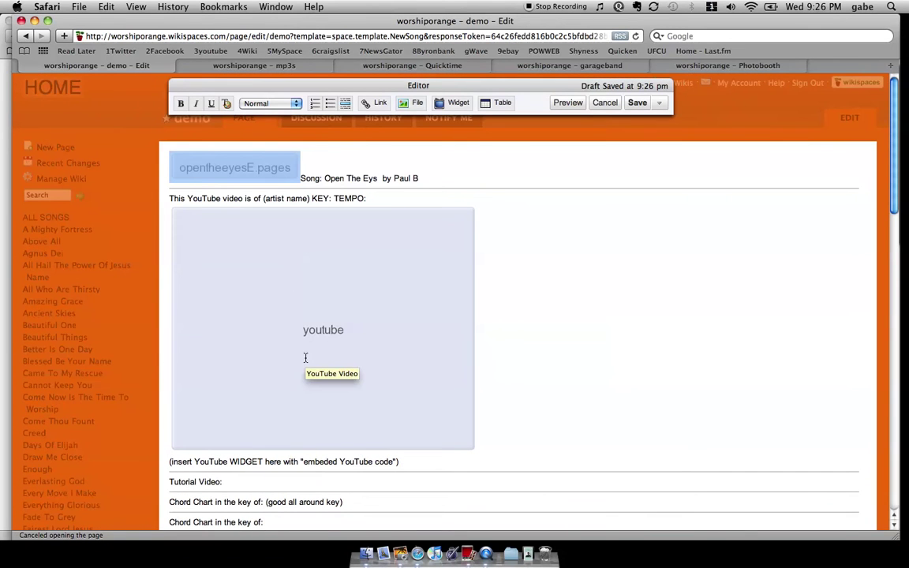
pyautogui.click(308, 169)
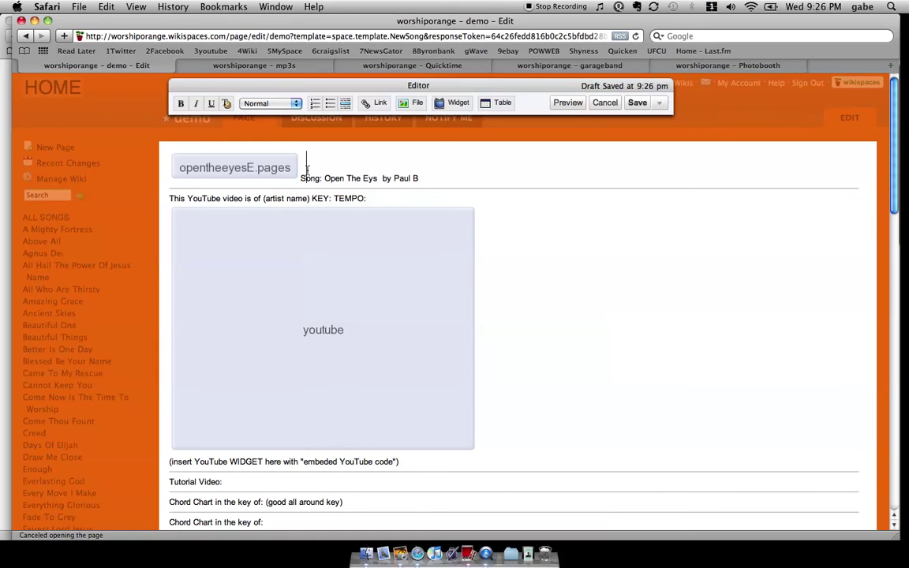
pyautogui.click(222, 163)
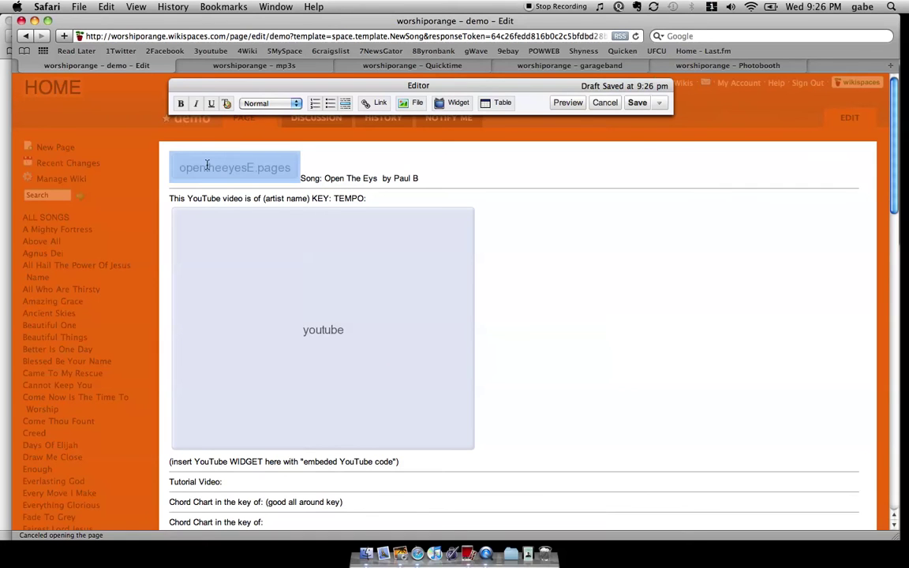
pyautogui.moveTo(208, 165); pyautogui.dragTo(290, 365)
pyautogui.click(295, 332)
pyautogui.write('E')
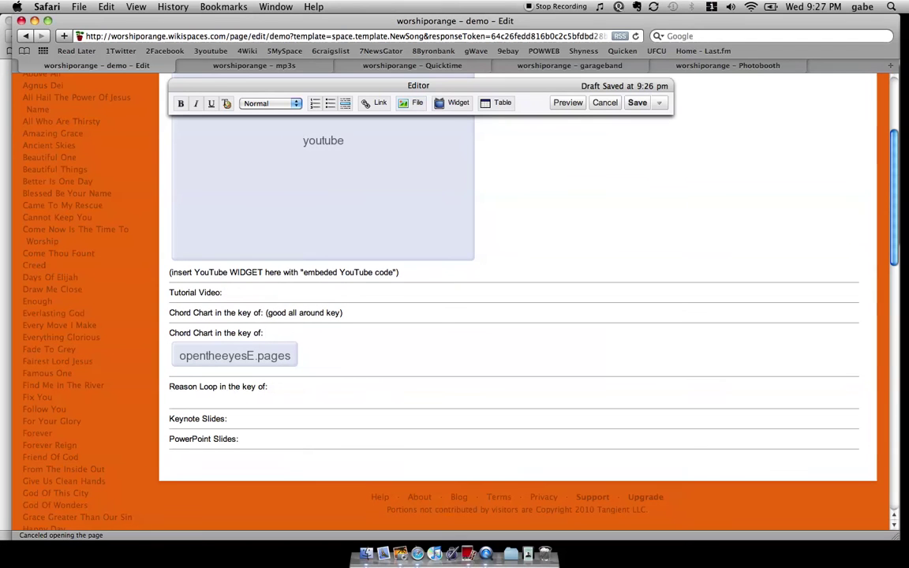
# - Open the file inserter for the space beside the embedded chord chart and set the insertion mode to Link to File
pyautogui.tripleClick(361, 354)
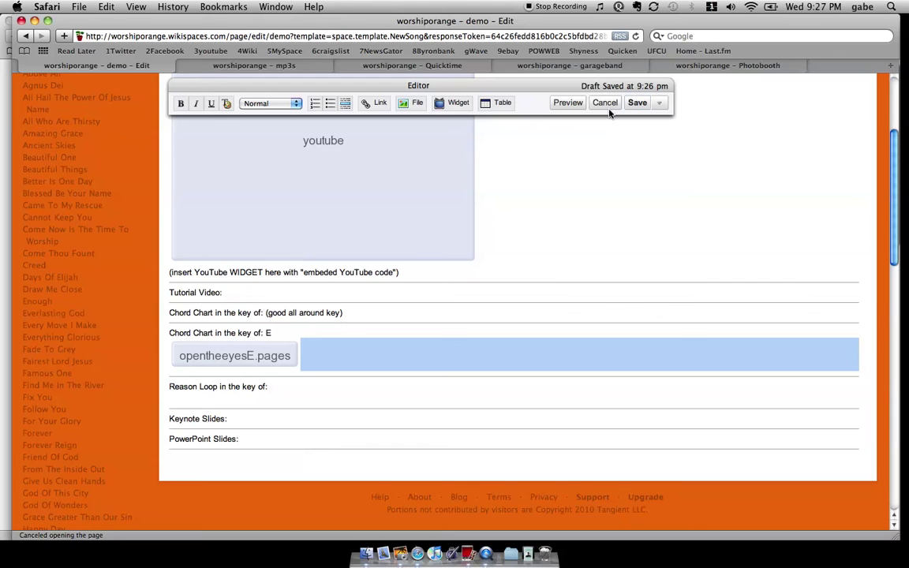
pyautogui.click(413, 105)
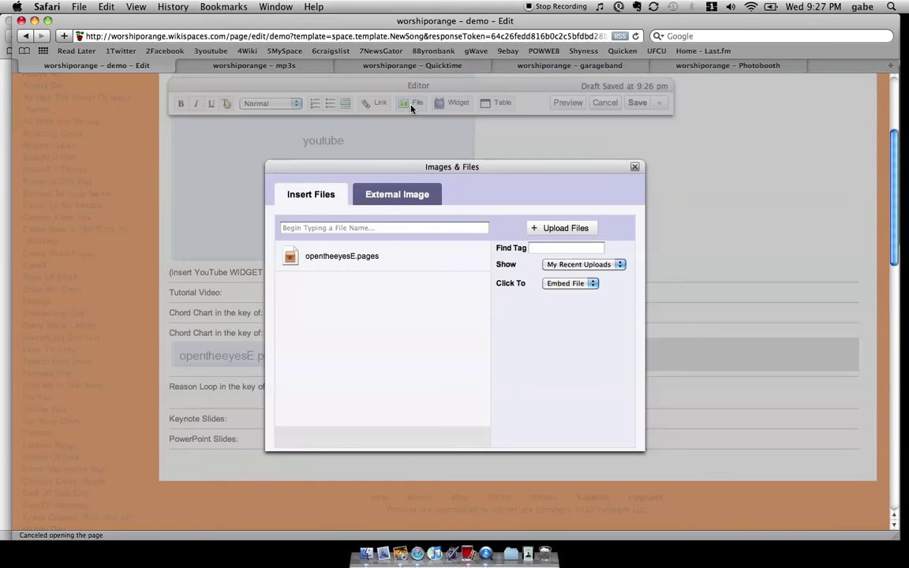
pyautogui.click(572, 284)
pyautogui.click(571, 295)
# - Try to insert a link to opentheeyesE.pages, and delete the link placed before the song title
pyautogui.click(373, 263)
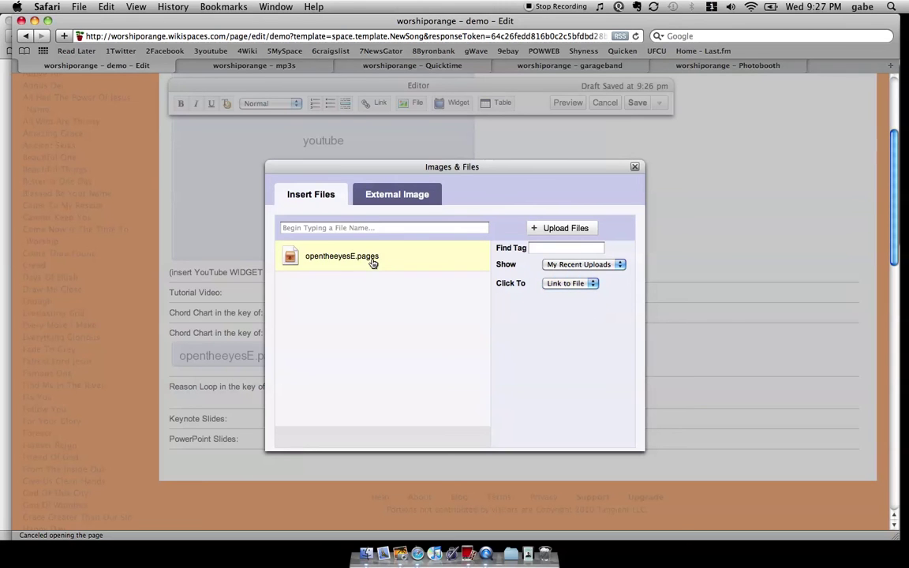
pyautogui.moveTo(373, 263); pyautogui.dragTo(352, 257)
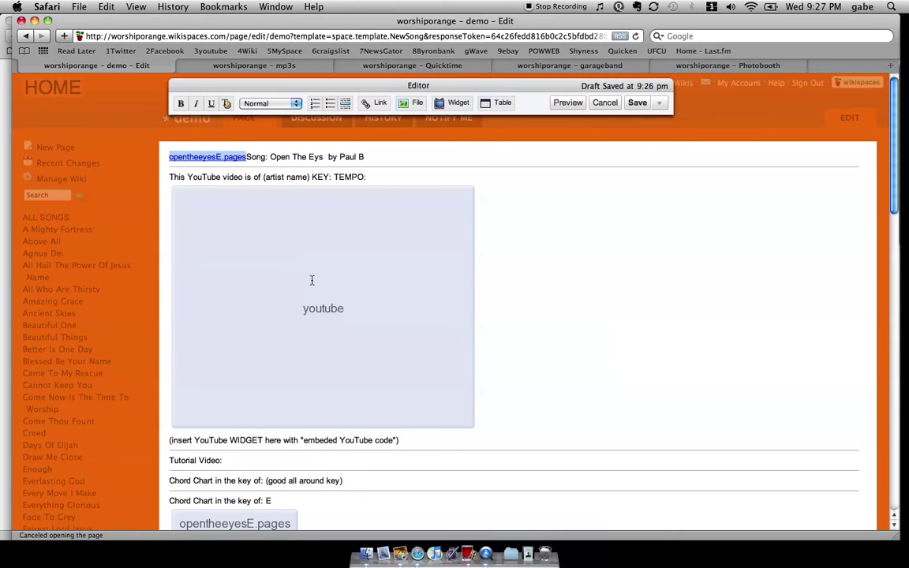
pyautogui.press('BackSpace')
# - Insert a link to opentheeyesE.pages beside the embedded file in the key of E chord chart section
pyautogui.scroll(-5, 331, 277)
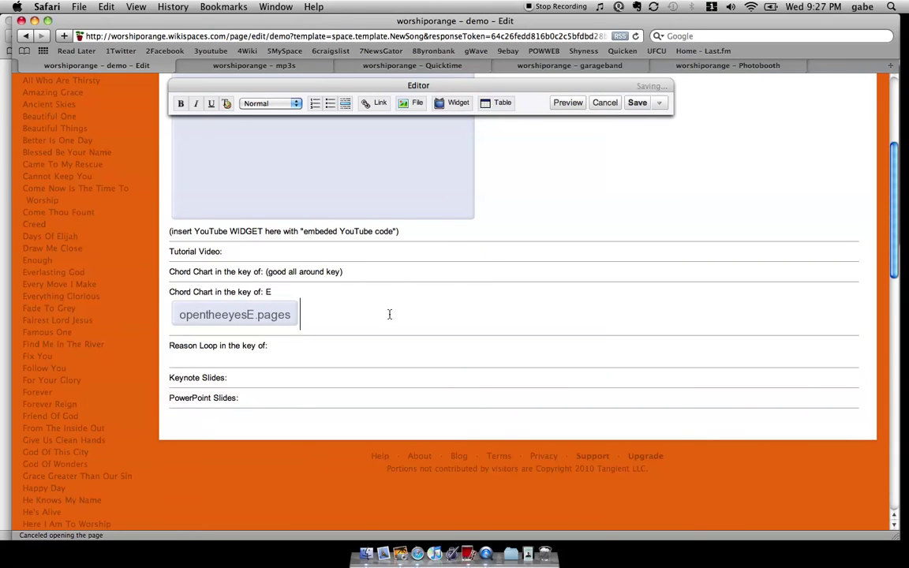
pyautogui.click(424, 105)
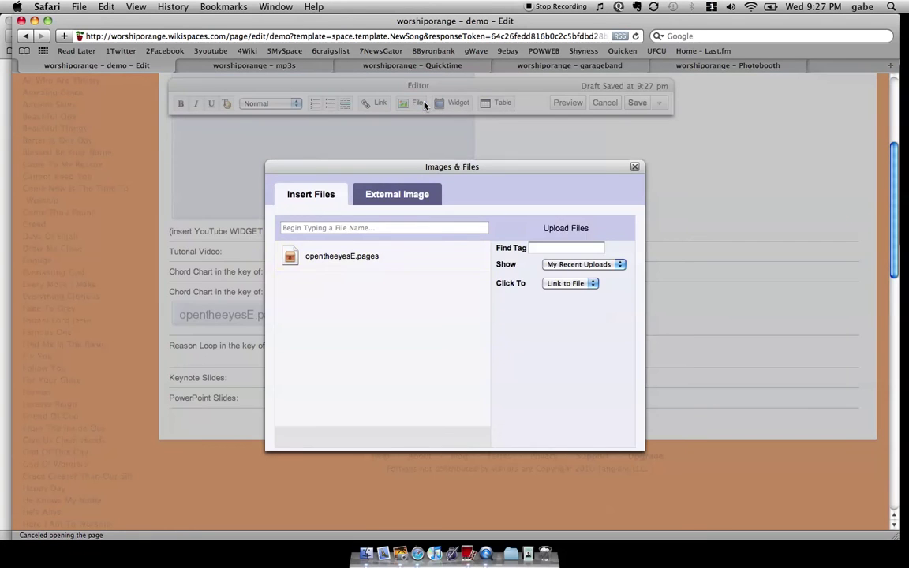
pyautogui.click(380, 257)
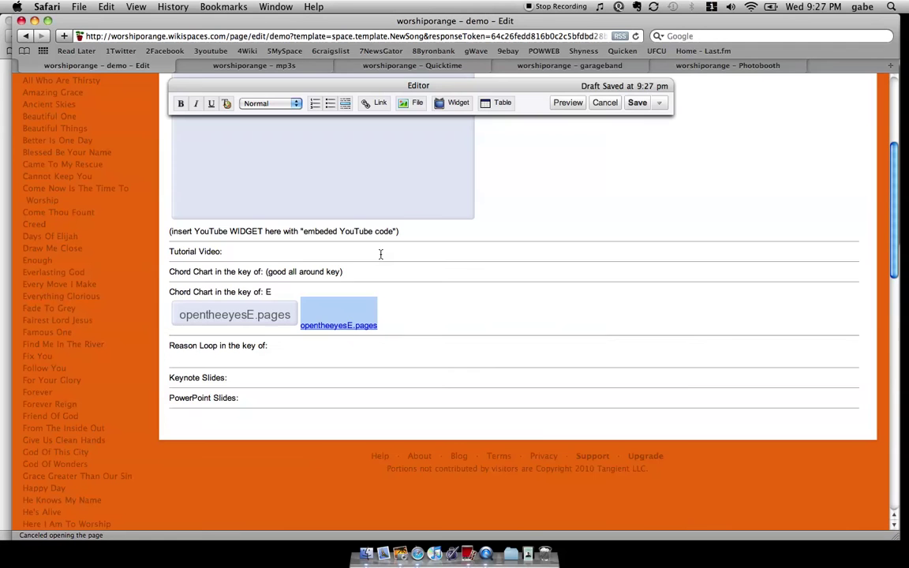
pyautogui.click(404, 321)
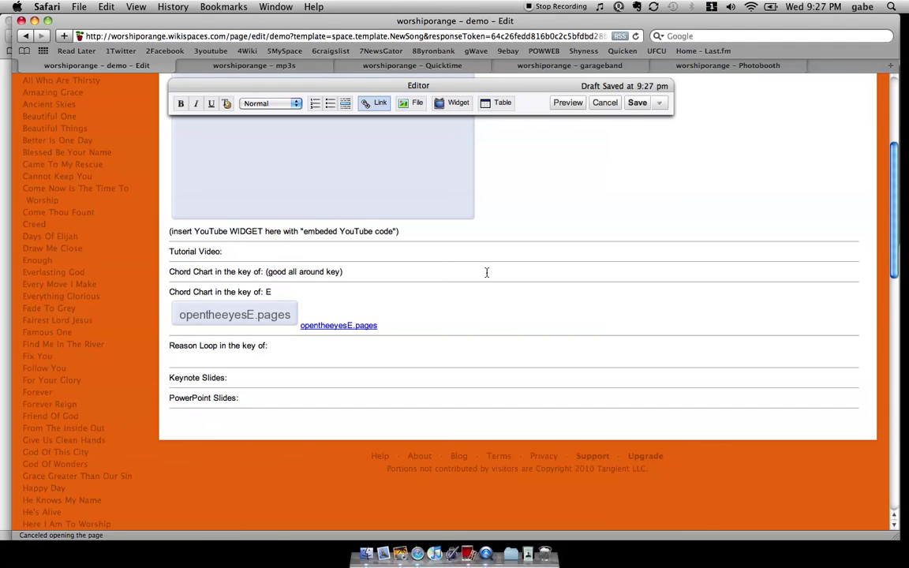
# - Save the demo page and look through the published version
pyautogui.click(638, 105)
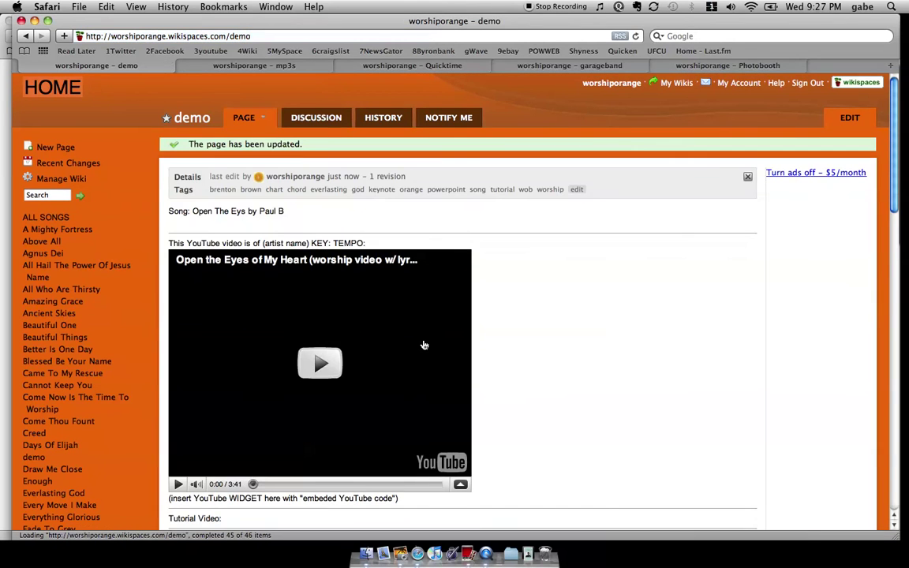
pyautogui.scroll(-5, 424, 345)
pyautogui.scroll(5, 424, 344)
pyautogui.scroll(-4, 424, 344)
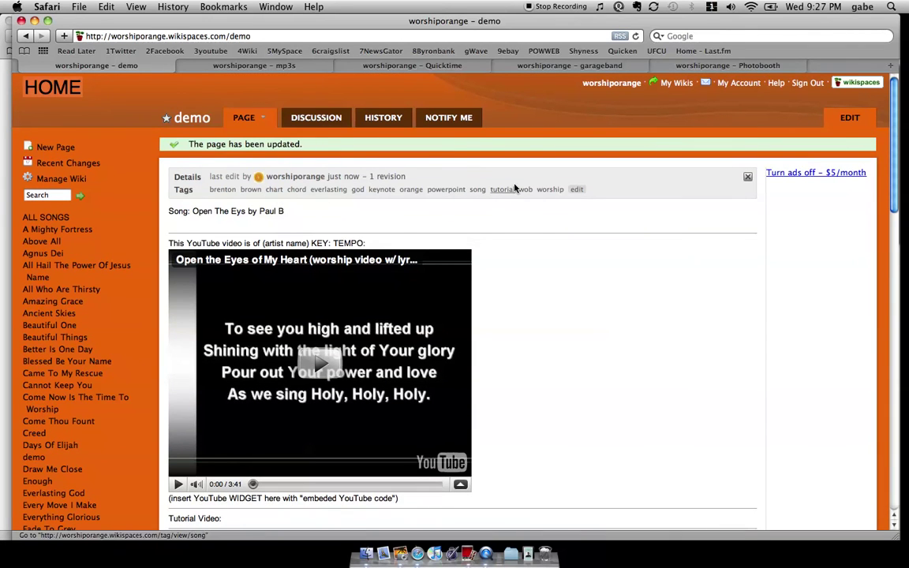
# - Open the demo page's tags for editing and remove all of the existing template tags
pyautogui.click(577, 190)
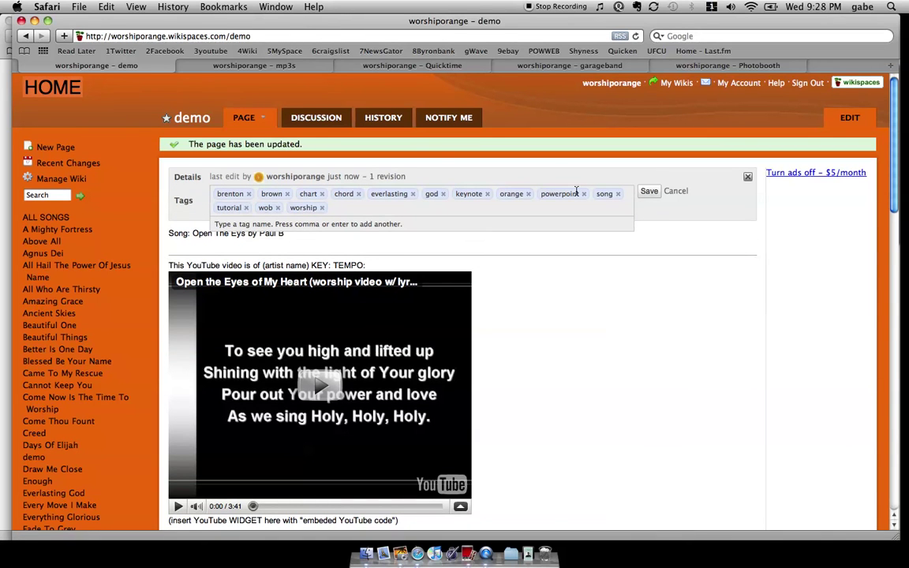
pyautogui.press('BackSpace')
pyautogui.press('BackSpace')
pyautogui.press('BackSpace')
pyautogui.press('BackSpace')
pyautogui.press('BackSpace')
pyautogui.press('BackSpace')
pyautogui.press('BackSpace')
pyautogui.press('BackSpace')
pyautogui.press('BackSpace')
pyautogui.press('BackSpace')
pyautogui.press('BackSpace')
pyautogui.press('BackSpace')
pyautogui.press('BackSpace')
pyautogui.press('BackSpace')
pyautogui.press('BackSpace')
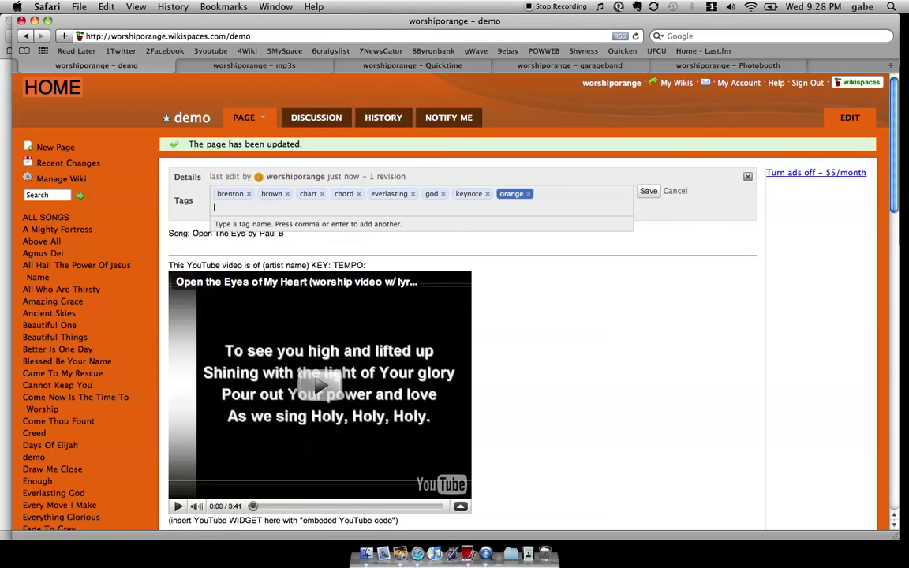
pyautogui.press('BackSpace')
pyautogui.press('BackSpace')
pyautogui.press('BackSpace')
pyautogui.press('BackSpace')
pyautogui.press('BackSpace')
pyautogui.press('BackSpace')
pyautogui.press('BackSpace')
pyautogui.press('BackSpace')
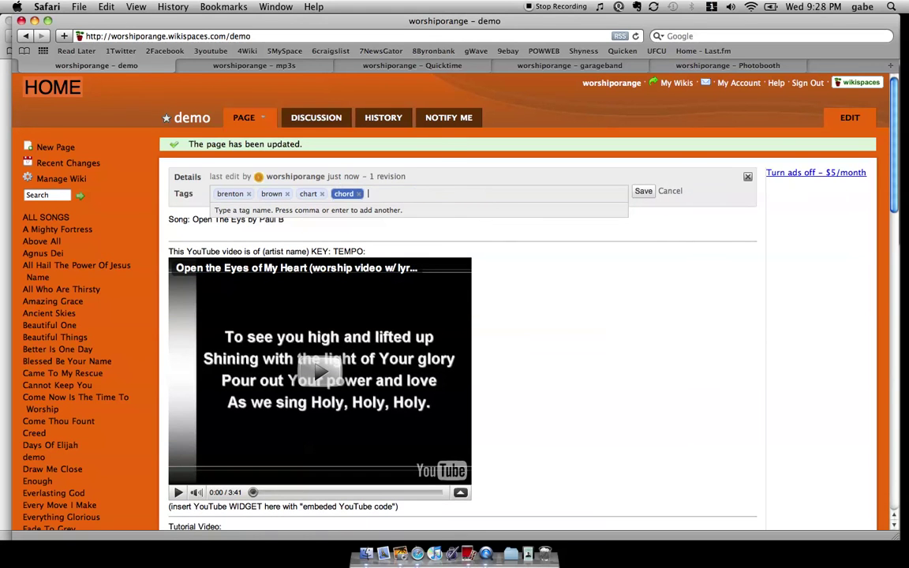
pyautogui.press('BackSpace')
pyautogui.press('BackSpace')
pyautogui.press('BackSpace')
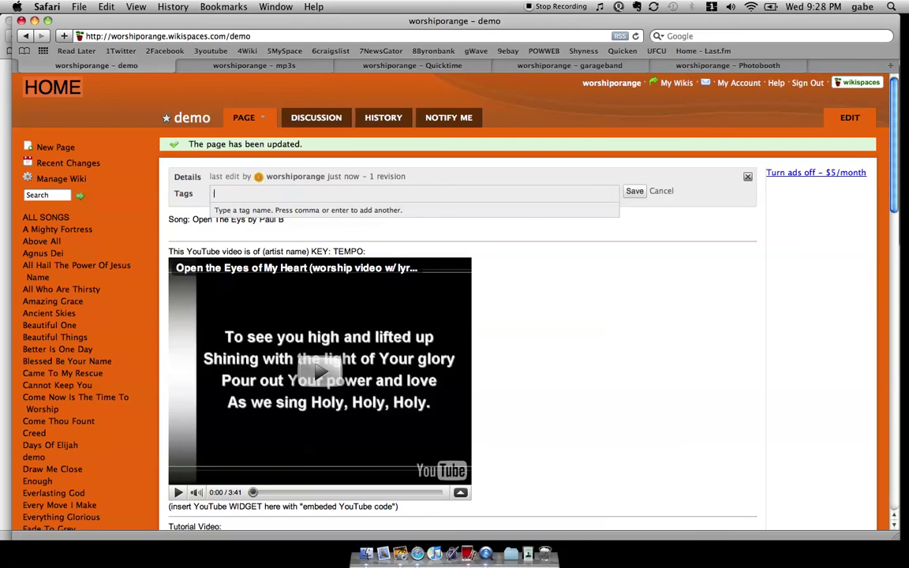
# - Add the tag song to the demo page's emptied tag list
pyautogui.write('song')
pyautogui.press('Down')
pyautogui.press('Down')
pyautogui.press('Return')
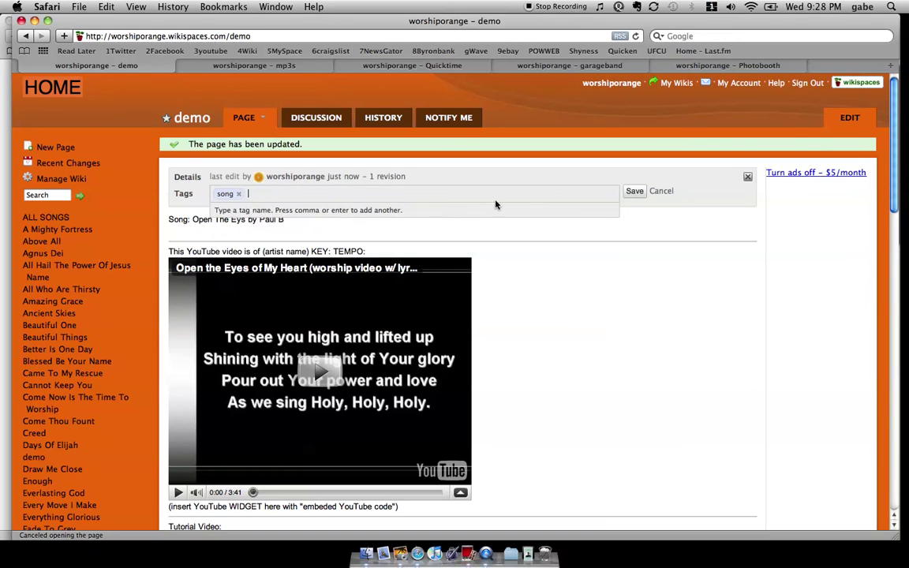
# - Try adding the tag leaders after song, and remove it from the tag list again
pyautogui.scroll(-10, 181, 310)
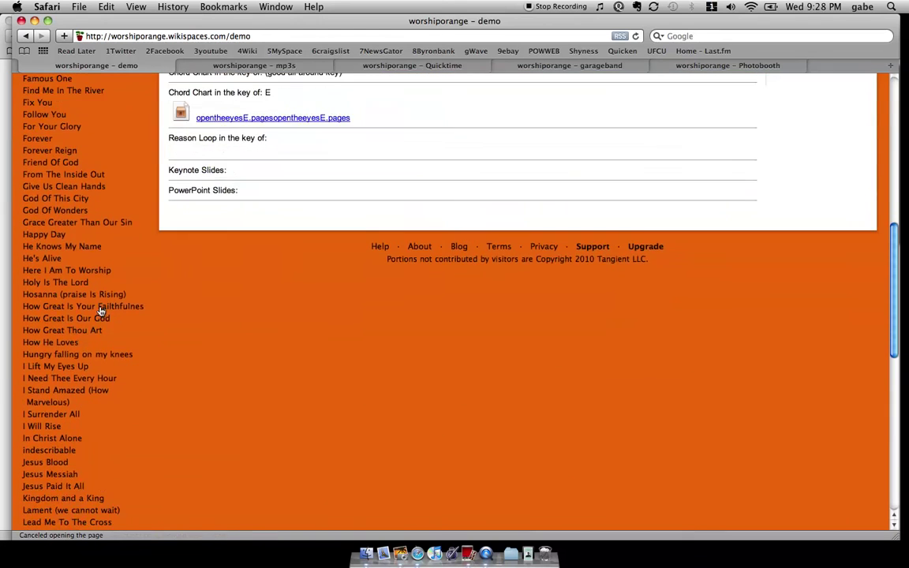
pyautogui.click(100, 305)
pyautogui.write('leader')
pyautogui.press('Down')
pyautogui.press('Down')
pyautogui.press('Return')
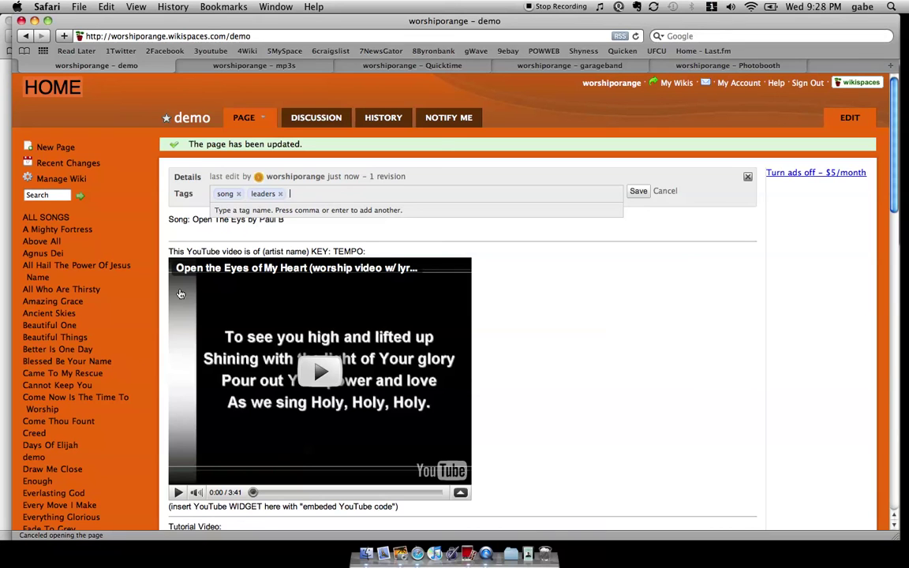
pyautogui.press('BackSpace')
pyautogui.press('BackSpace')
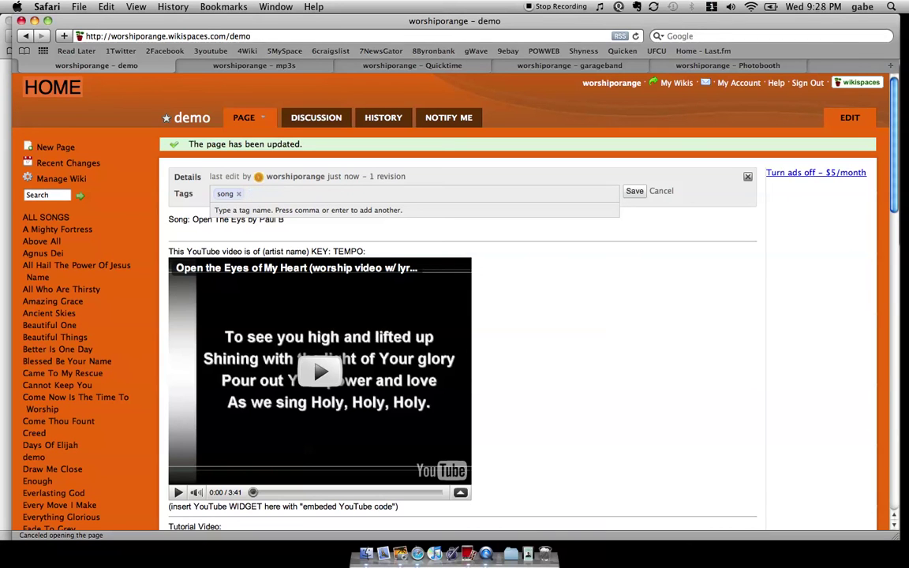
# - Add the tags chord and chart to the demo page's tag list
pyautogui.write('chord')
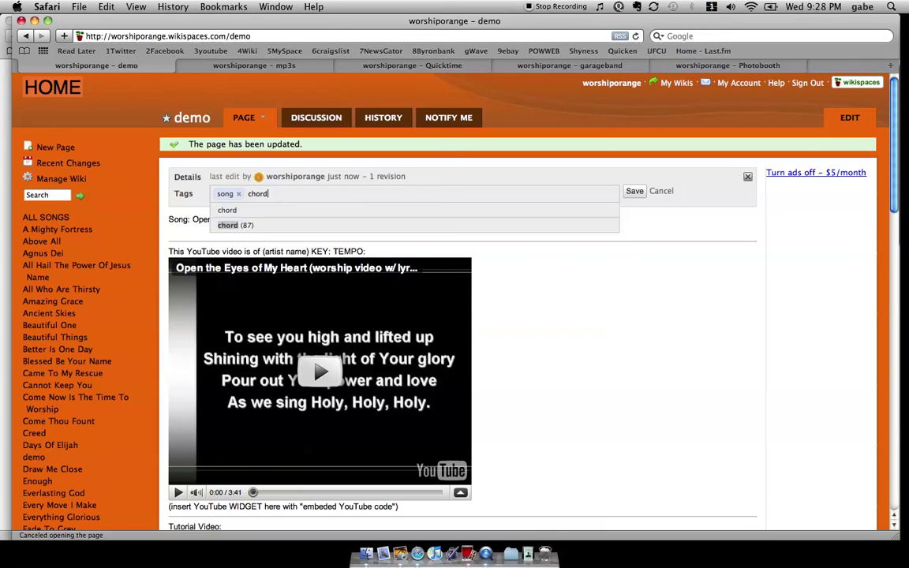
pyautogui.press('Return')
pyautogui.write('chart')
pyautogui.press('Down')
pyautogui.press('Return')
# - Check the page's sections for further tags, try entering the tag reason, and clear that entry
pyautogui.scroll(-5, 307, 335)
pyautogui.scroll(5, 307, 334)
pyautogui.scroll(-5, 275, 297)
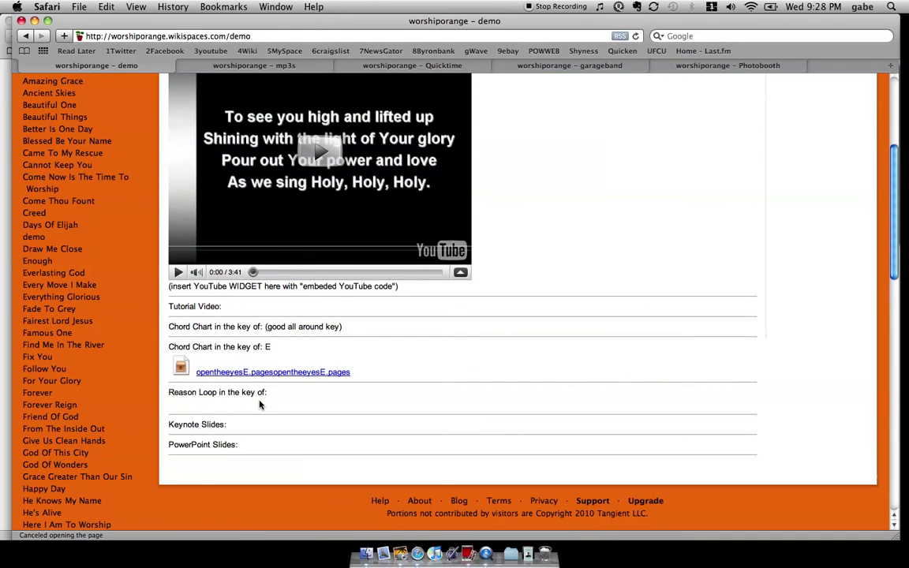
pyautogui.scroll(5, 260, 402)
pyautogui.write('reason')
pyautogui.press('Down')
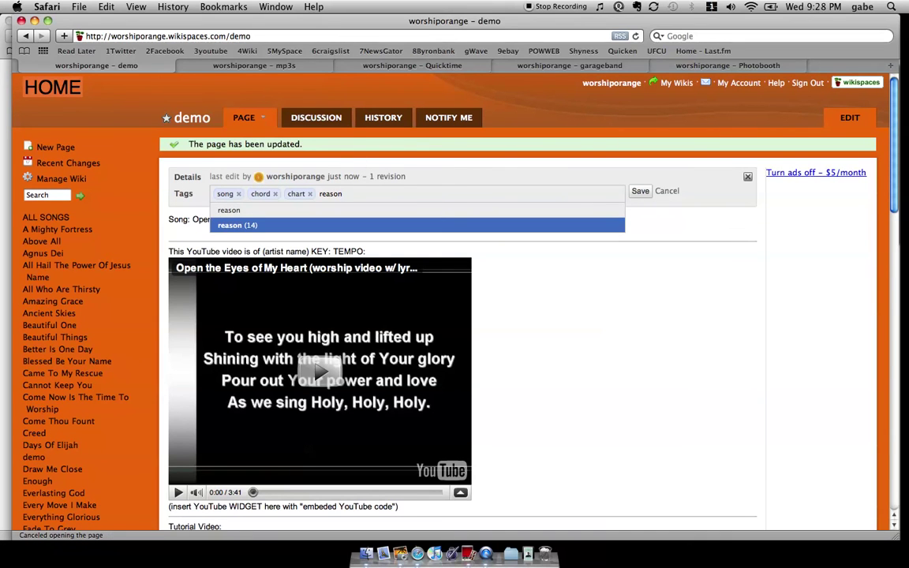
pyautogui.press('BackSpace')
pyautogui.press('BackSpace')
pyautogui.press('BackSpace')
pyautogui.press('BackSpace')
pyautogui.press('BackSpace')
pyautogui.press('BackSpace')
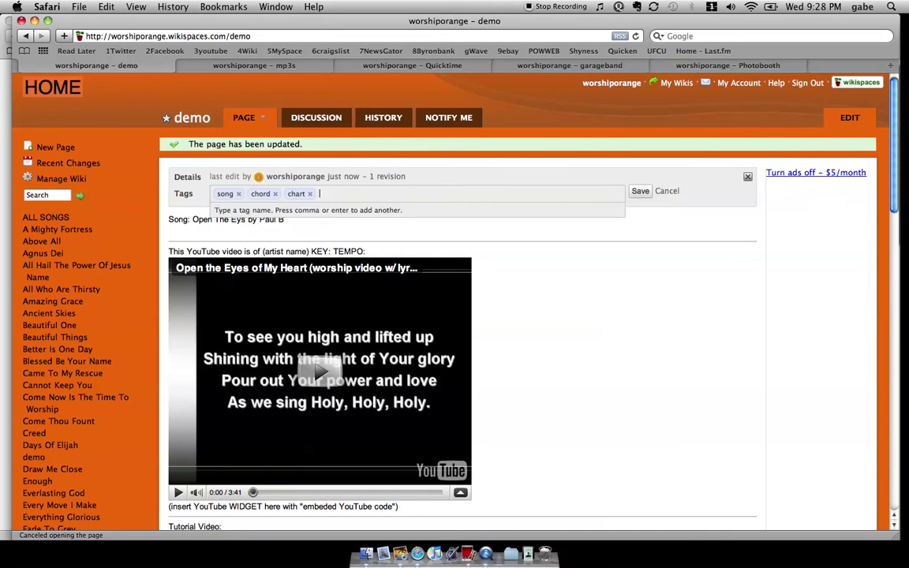
# - Leave the tag entry and look through the demo page's sections and the song list beside it
pyautogui.click(631, 258)
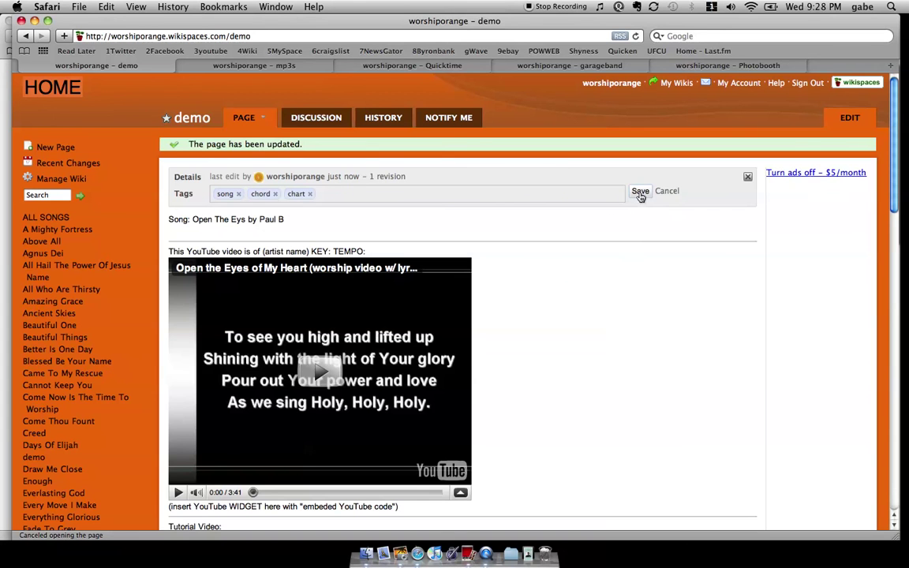
pyautogui.scroll(-10, 498, 280)
pyautogui.scroll(10, 497, 280)
pyautogui.scroll(-3, 497, 290)
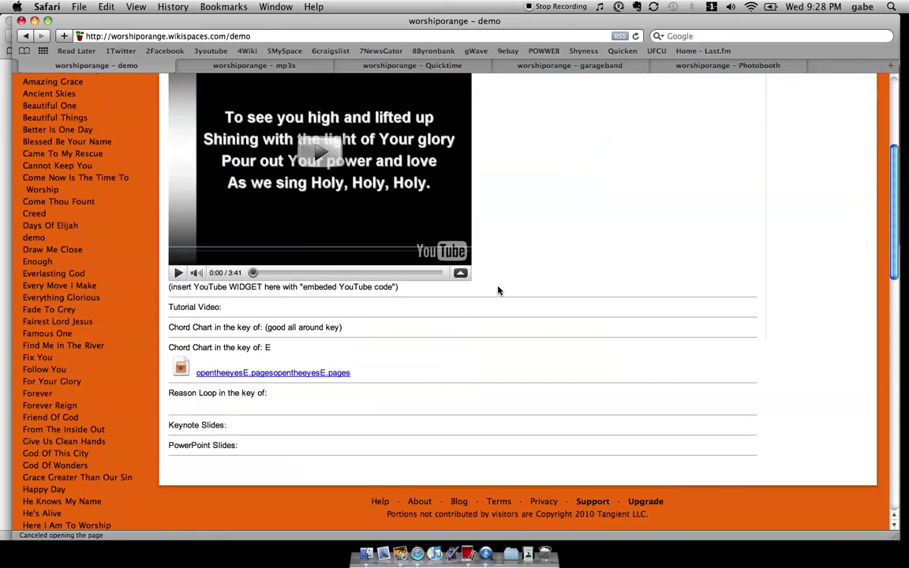
pyautogui.scroll(3, 497, 289)
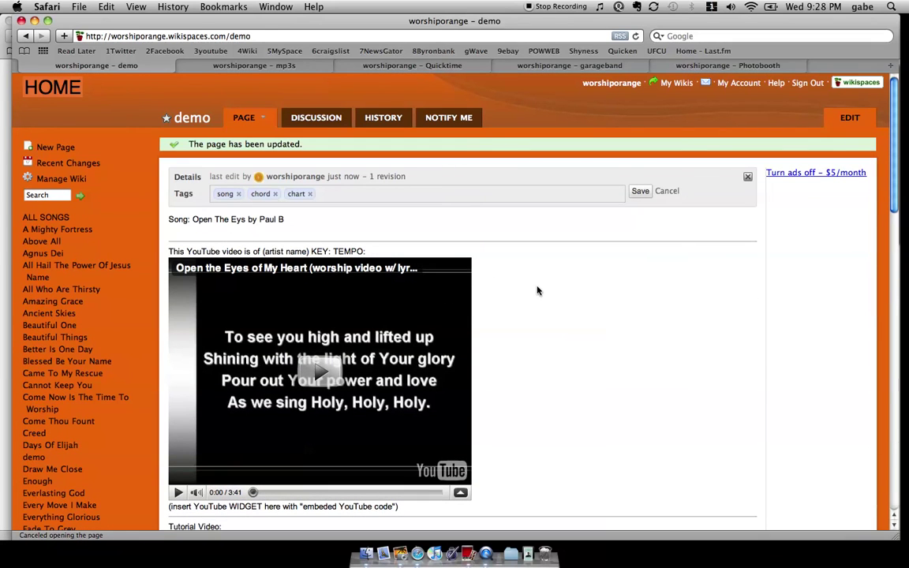
pyautogui.click(65, 155)
pyautogui.scroll(-5, 131, 381)
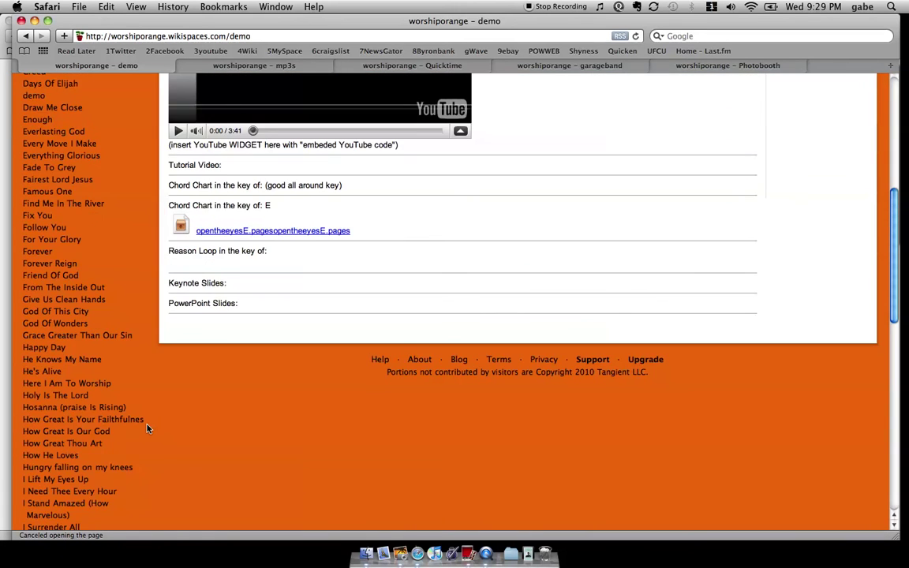
pyautogui.scroll(10, 146, 428)
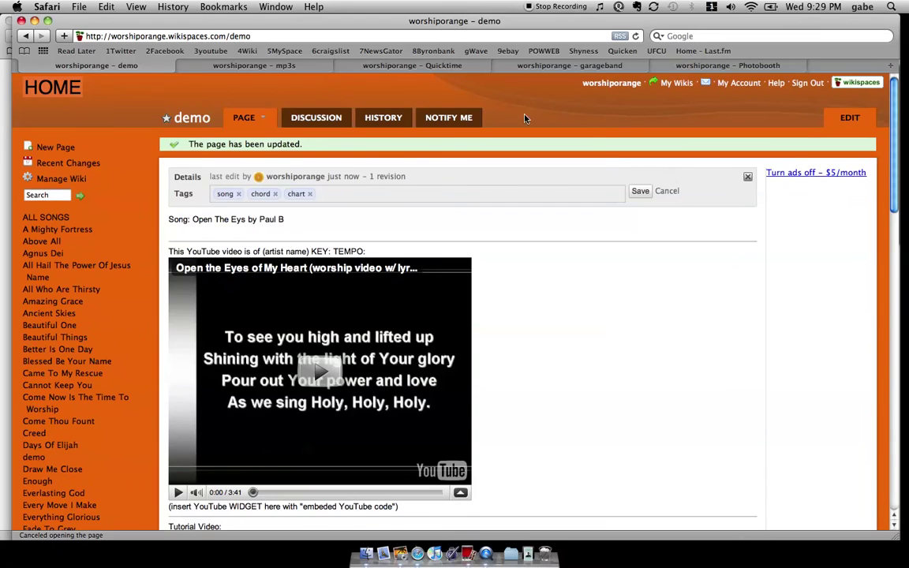